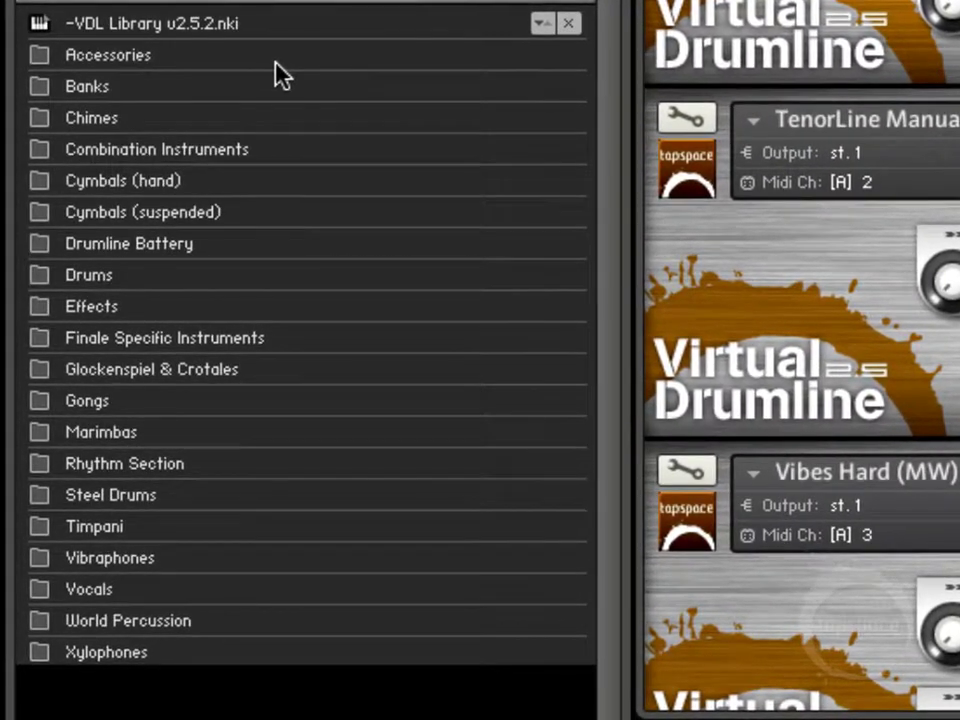
# Look inside the Accessories and Banks folders, returning to the library's top-level list
pyautogui.doubleClick(215, 57)
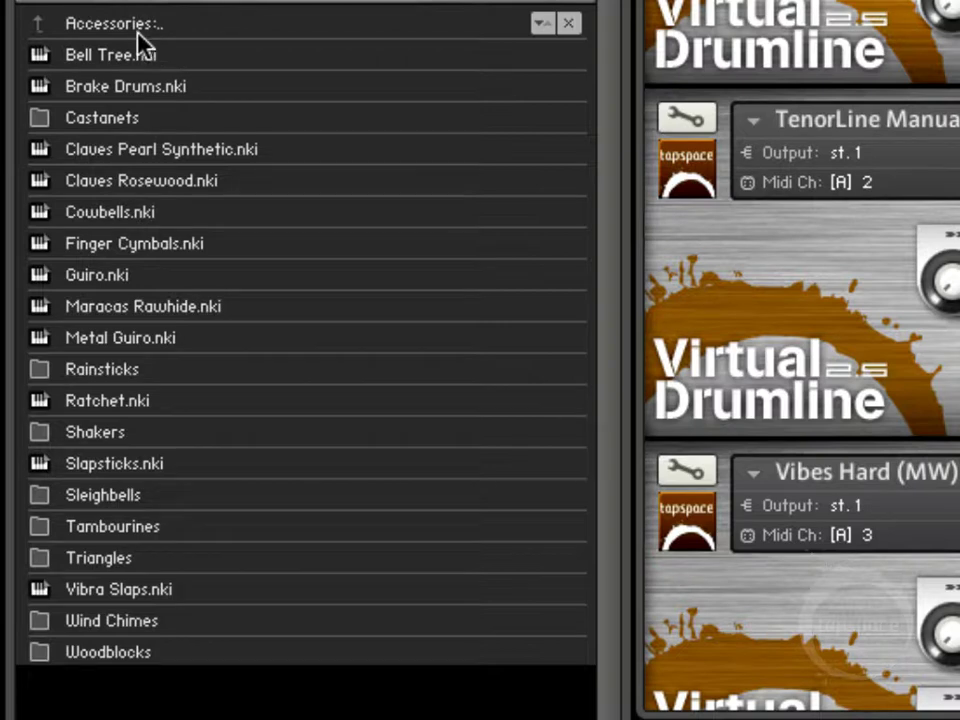
pyautogui.click(53, 21)
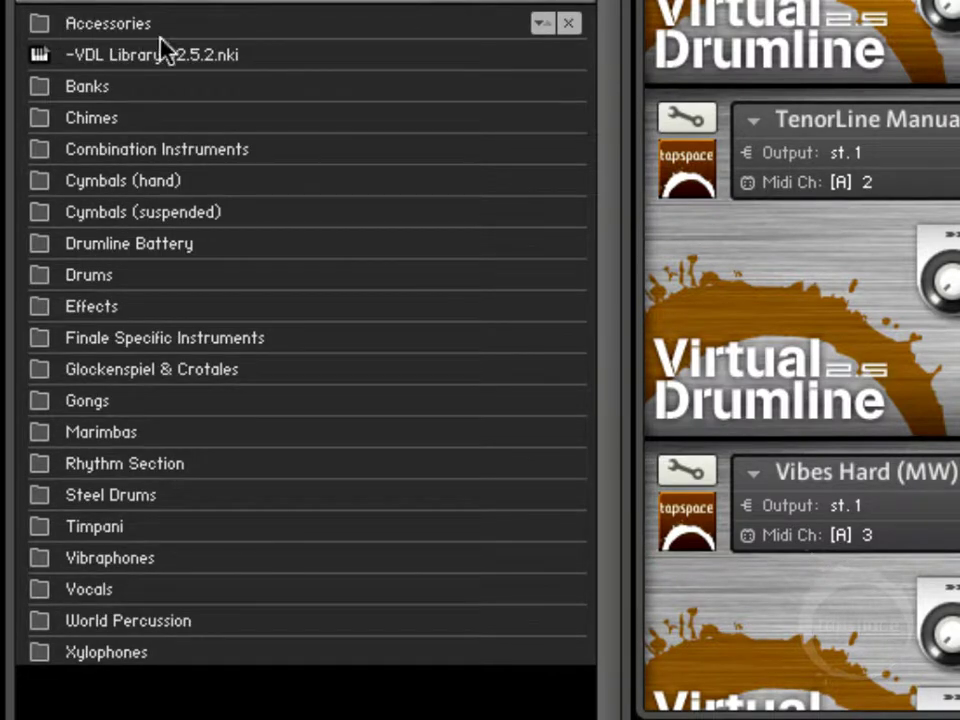
pyautogui.doubleClick(150, 96)
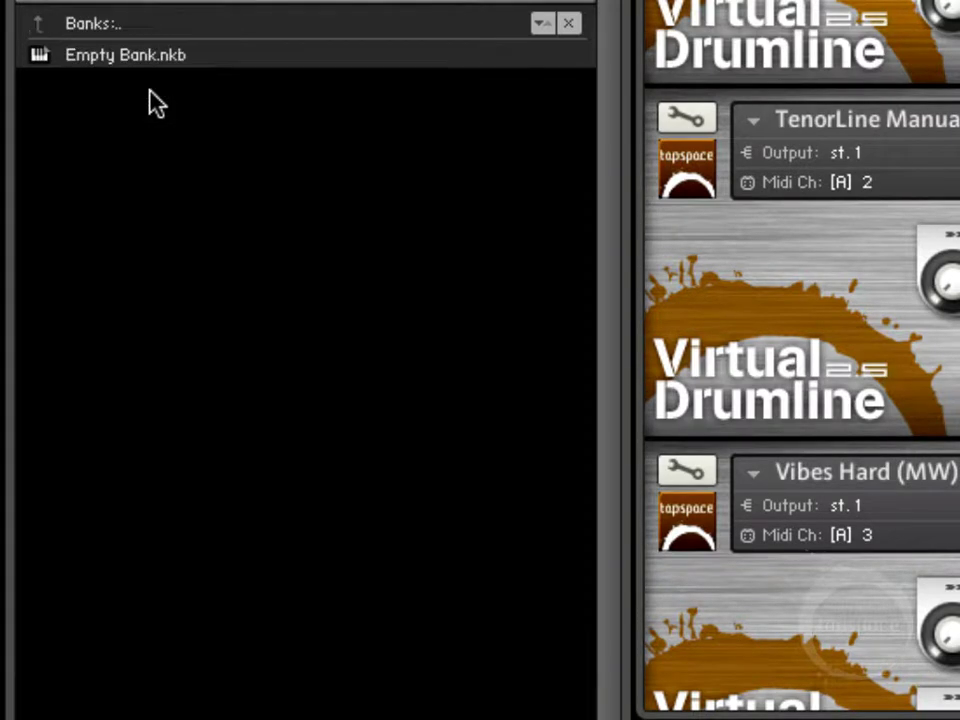
pyautogui.doubleClick(100, 22)
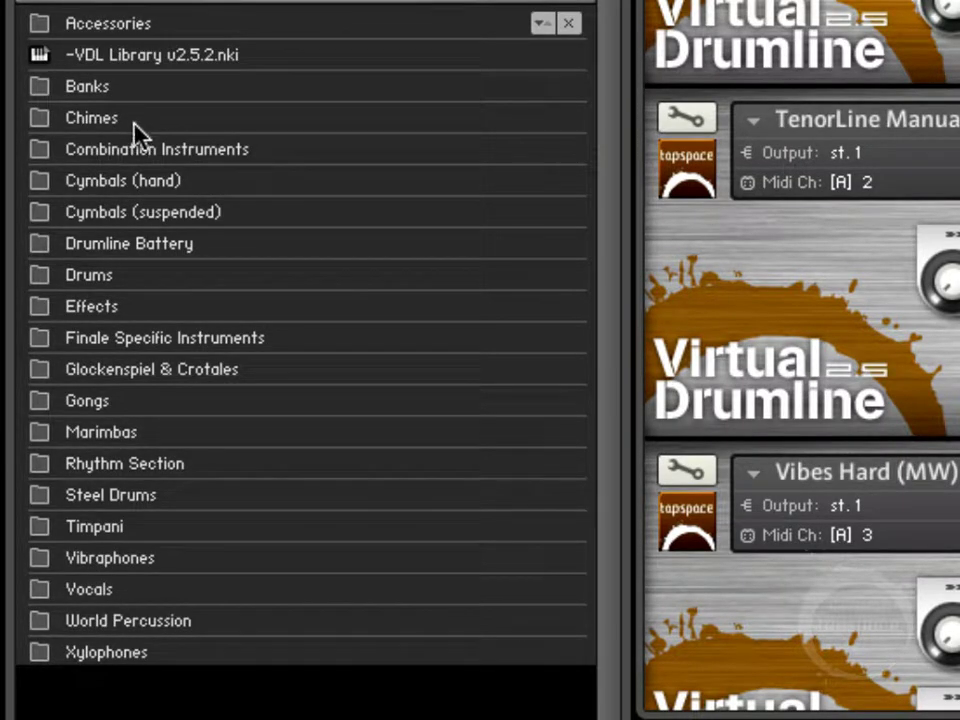
# Browse Chimes and its Sustain Pedal Control subfolder, then Combination Instruments, back to the top level
pyautogui.doubleClick(135, 120)
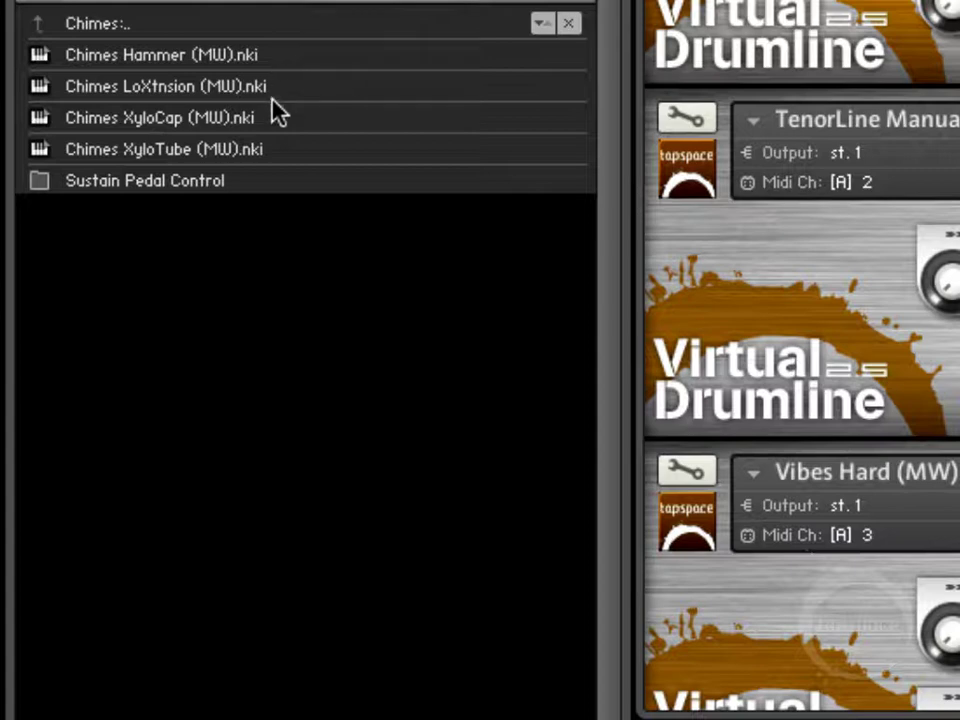
pyautogui.doubleClick(230, 182)
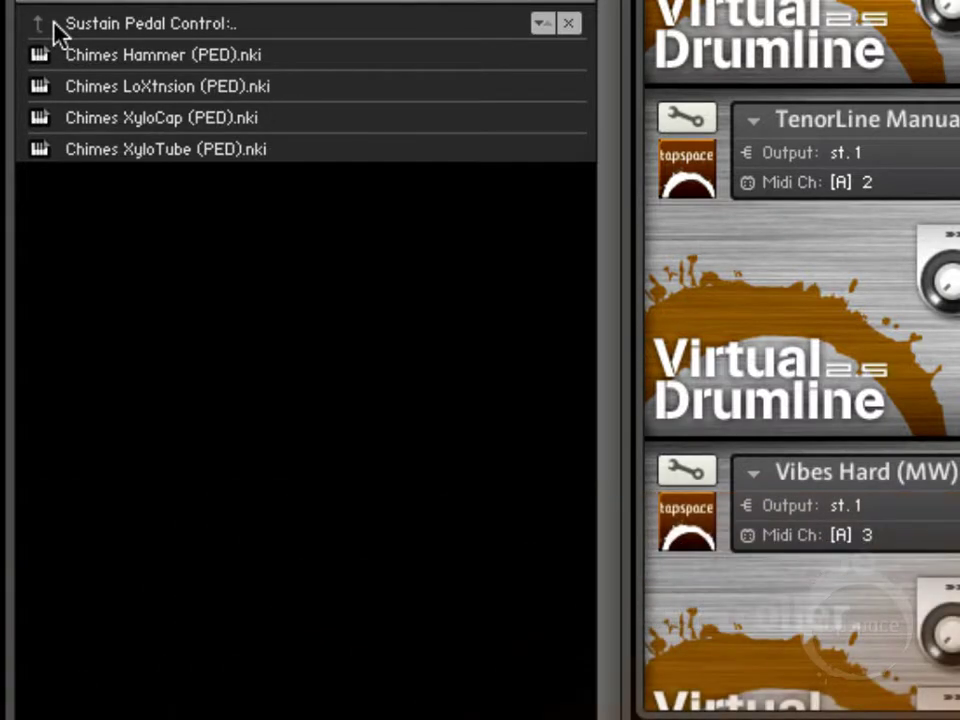
pyautogui.click(53, 22)
pyautogui.click(53, 22)
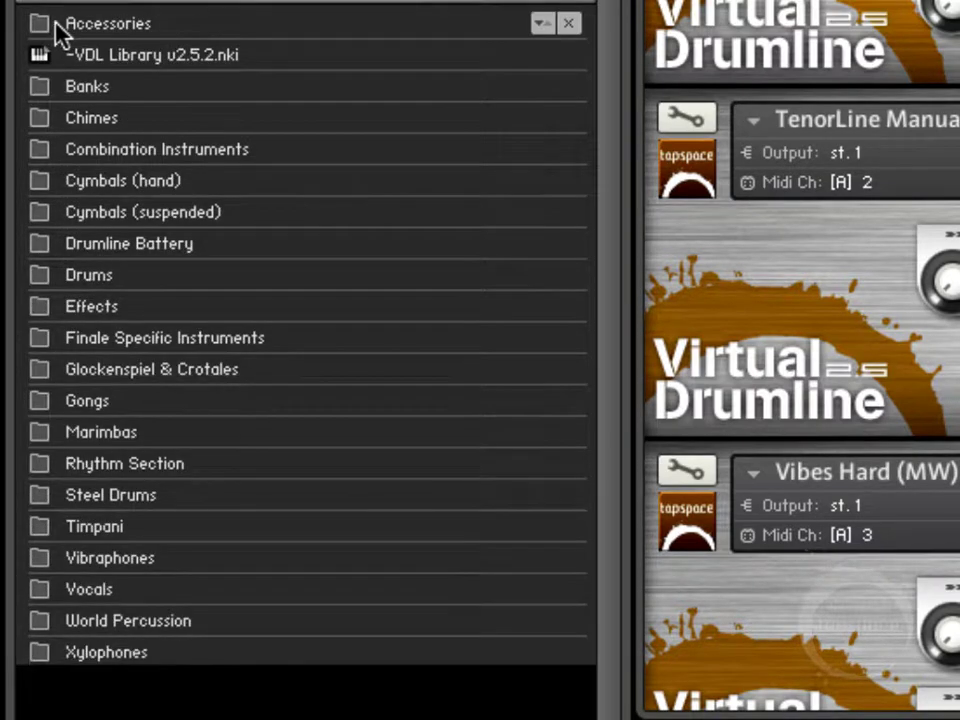
pyautogui.doubleClick(198, 158)
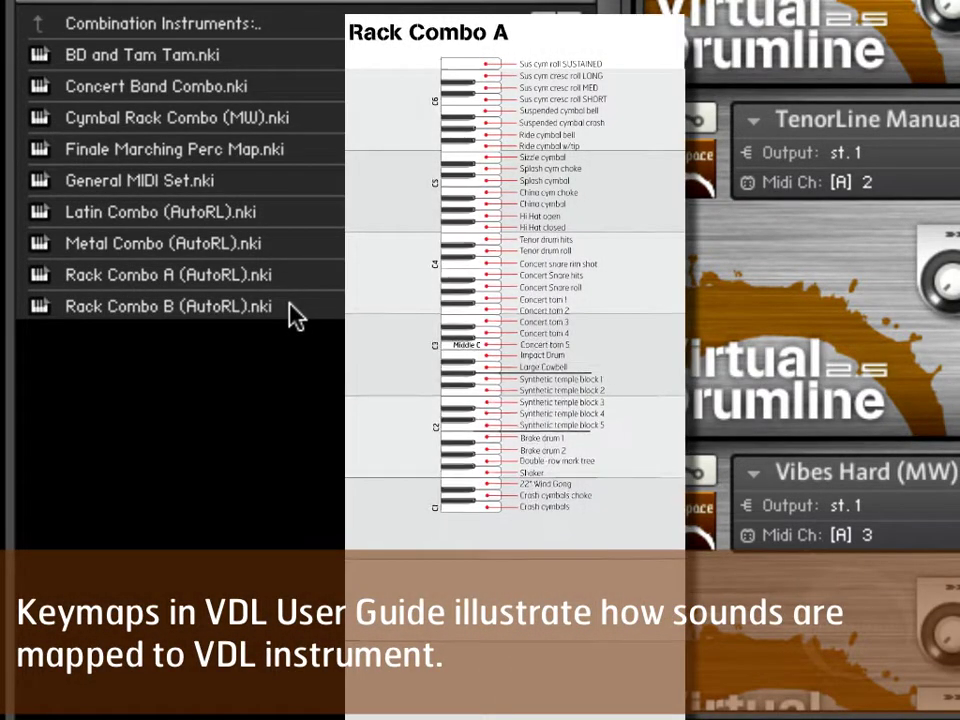
pyautogui.doubleClick(200, 22)
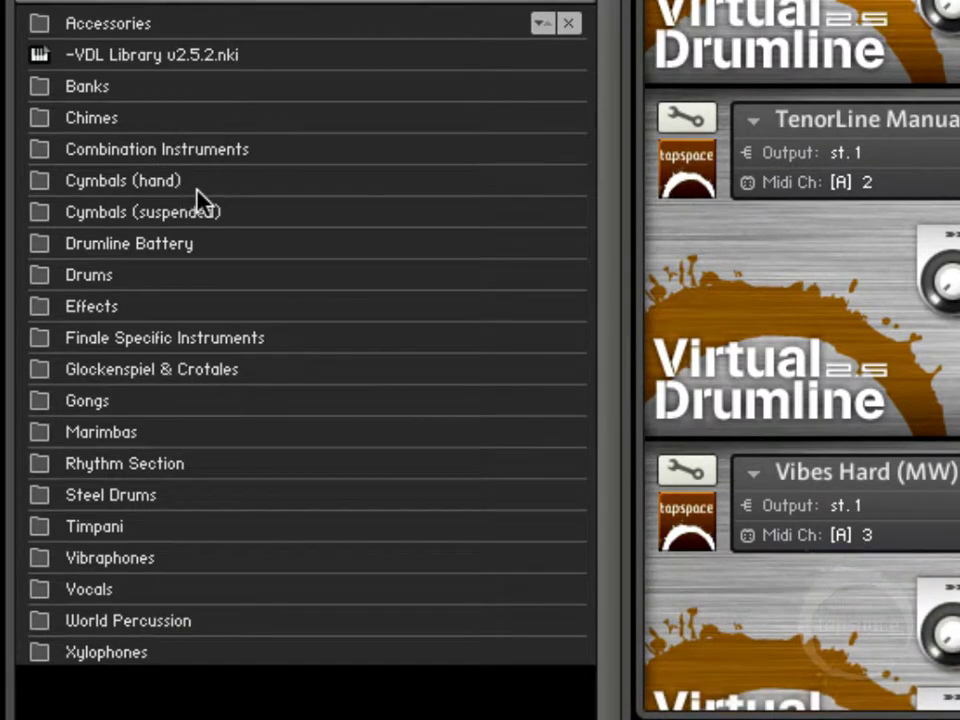
# Check Cymbals (hand) and Cymbals (suspended), then open Drumline Battery's 1. Snares folder
pyautogui.doubleClick(197, 182)
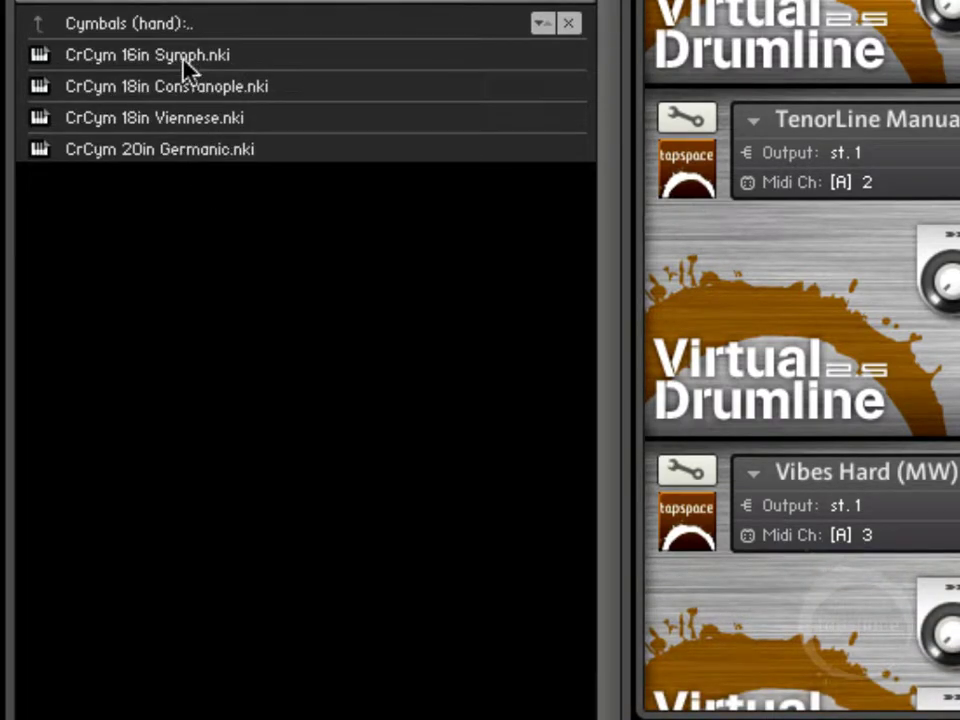
pyautogui.doubleClick(170, 22)
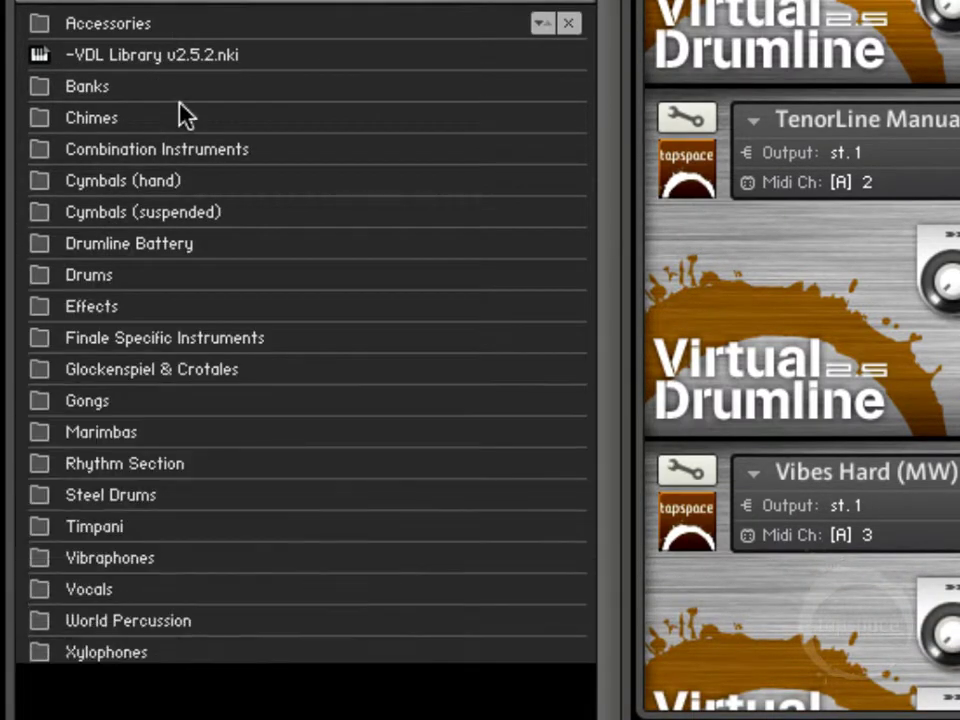
pyautogui.doubleClick(230, 214)
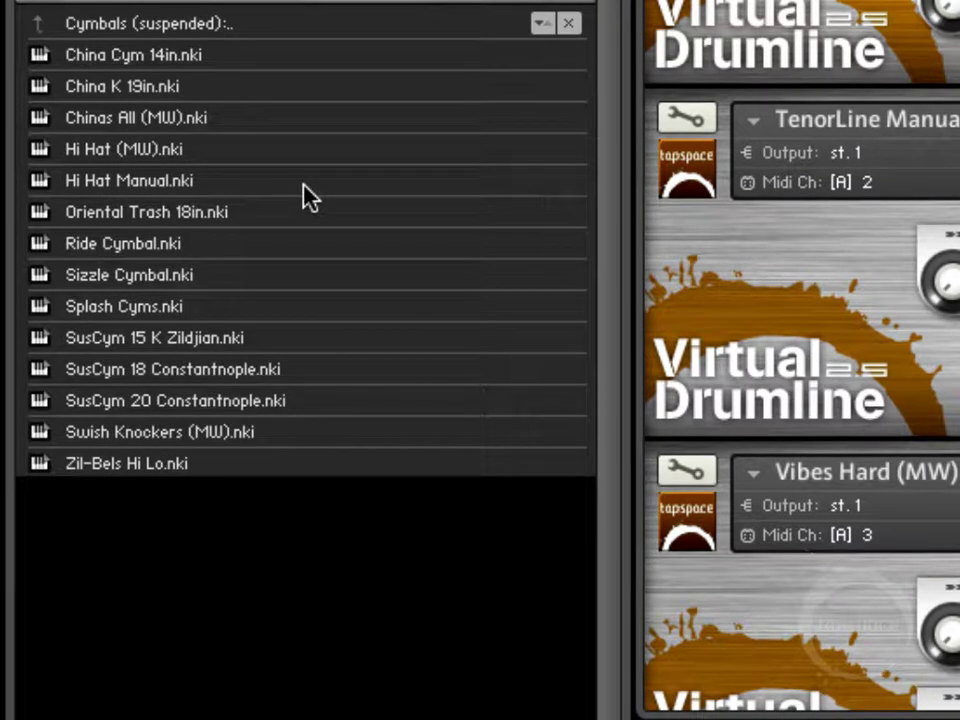
pyautogui.doubleClick(196, 24)
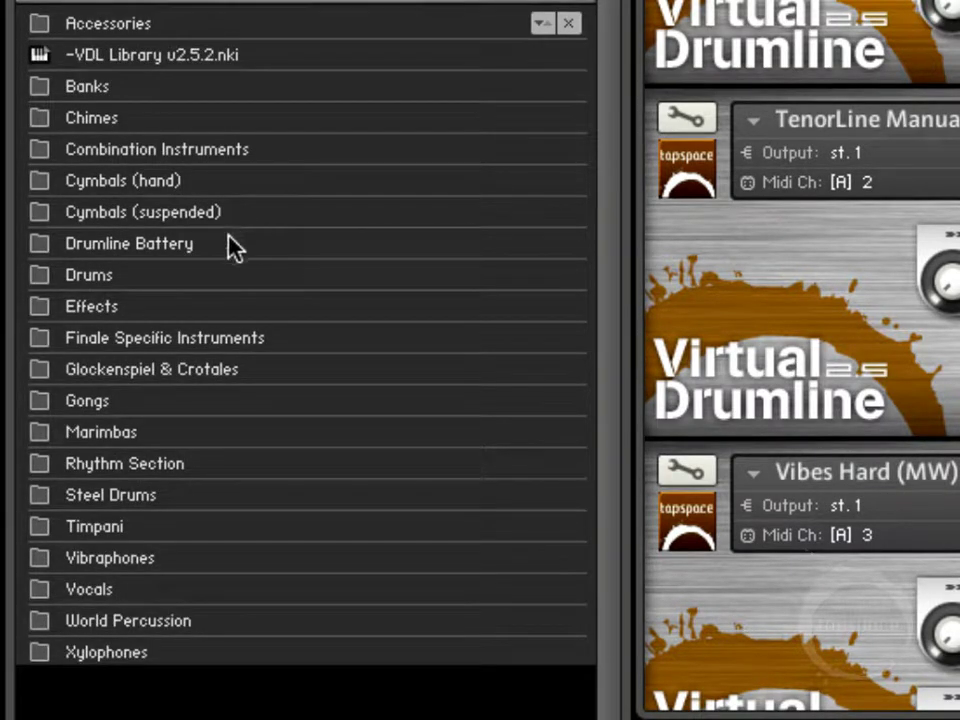
pyautogui.doubleClick(223, 243)
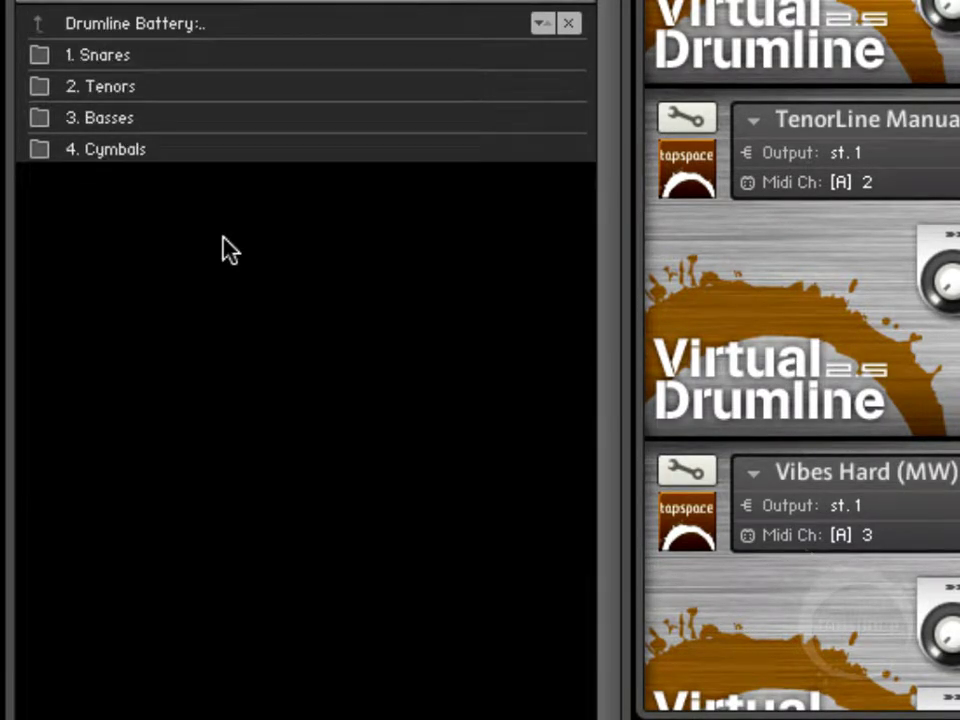
pyautogui.doubleClick(138, 55)
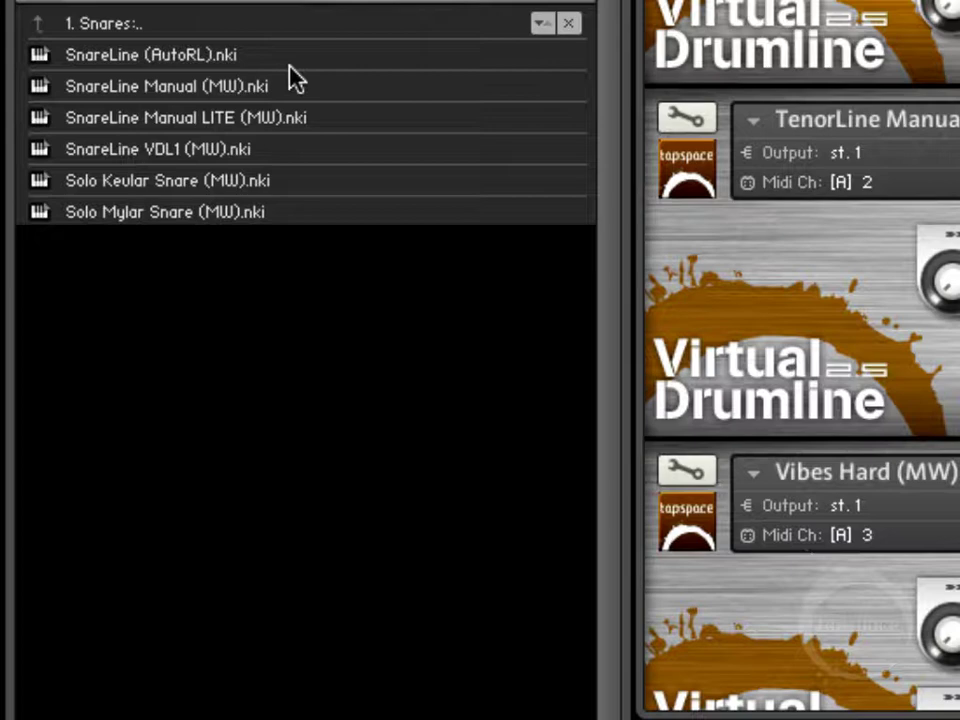
# View Drumline Battery's 2. Tenors and 3. Basses folders, then return to the library root
pyautogui.click(118, 22)
pyautogui.doubleClick(124, 88)
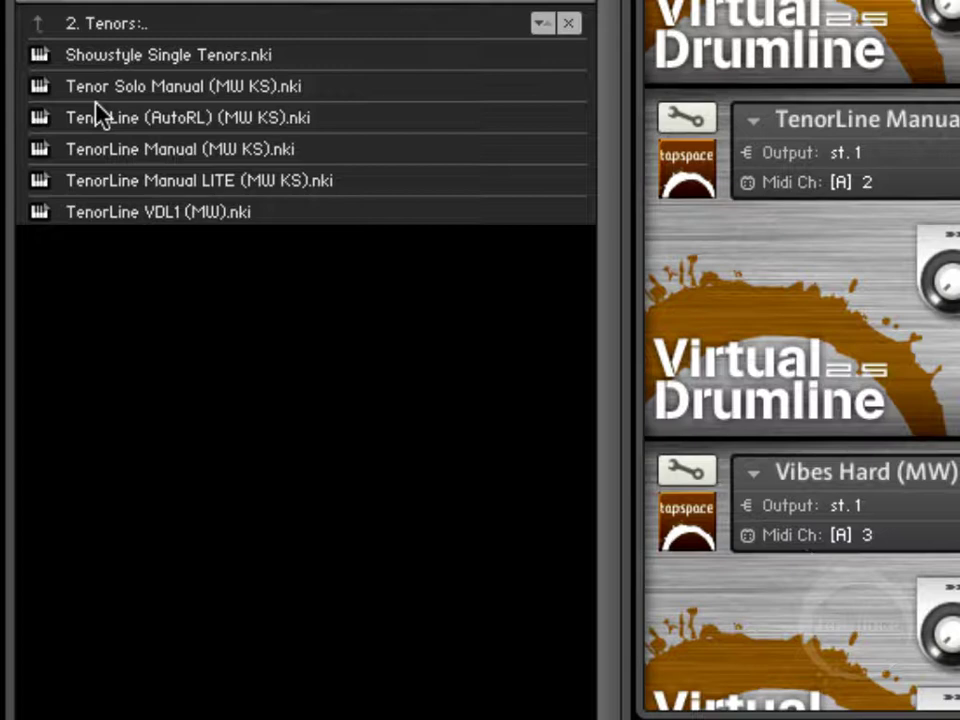
pyautogui.doubleClick(101, 24)
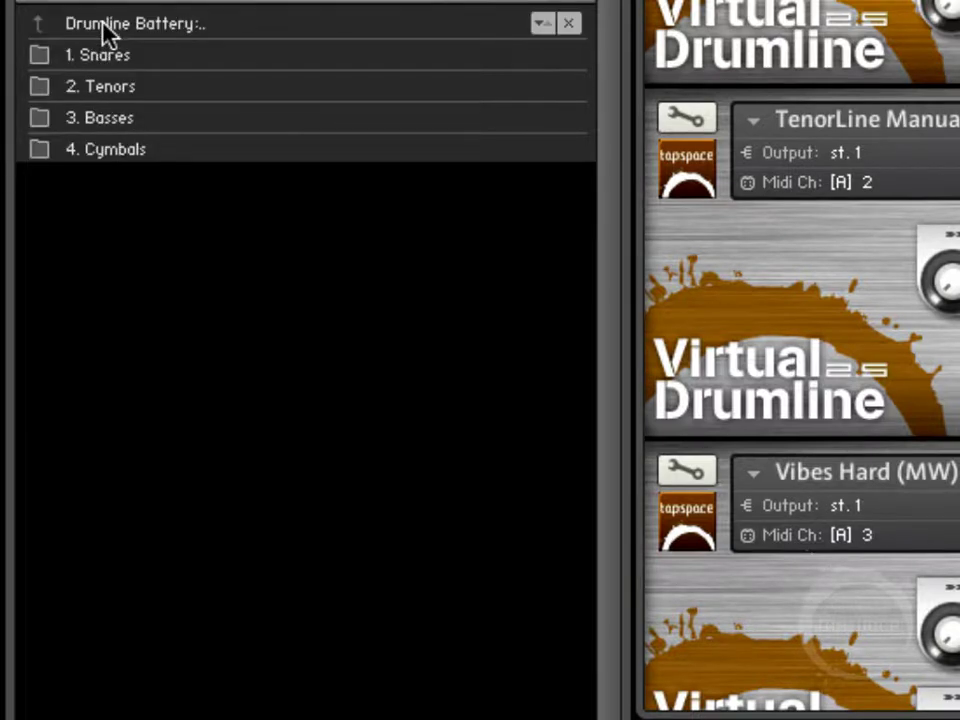
pyautogui.doubleClick(129, 116)
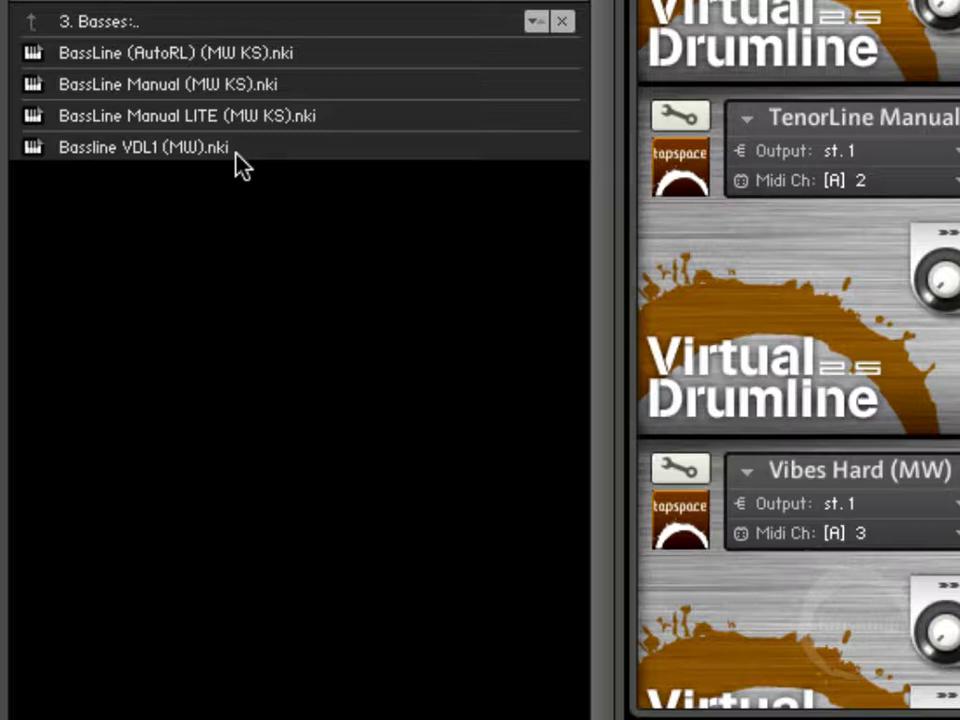
pyautogui.click(117, 22)
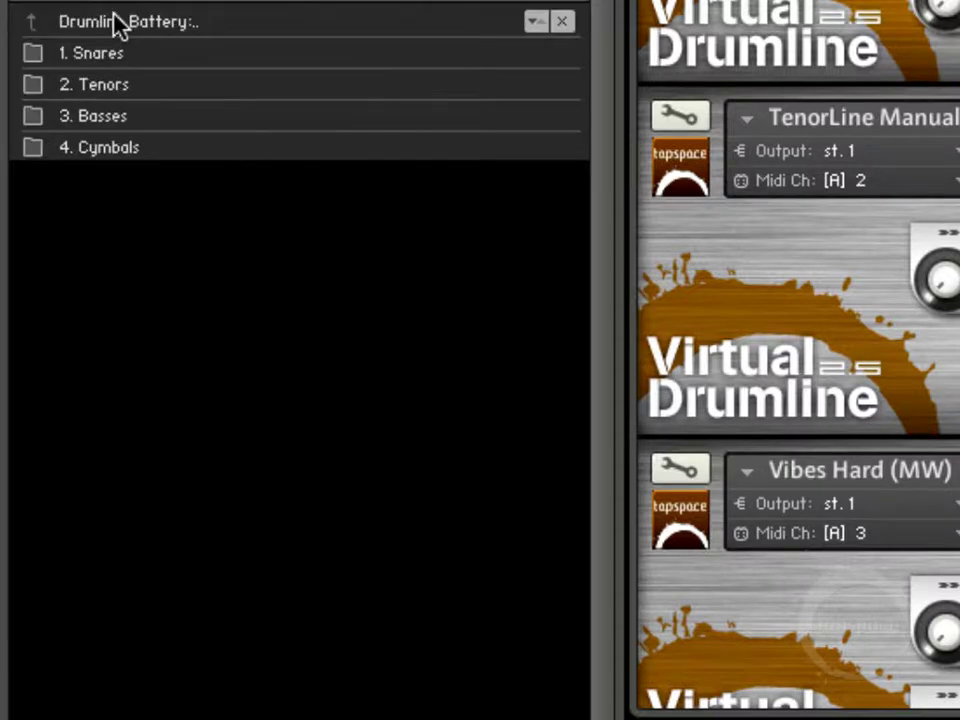
pyautogui.click(117, 22)
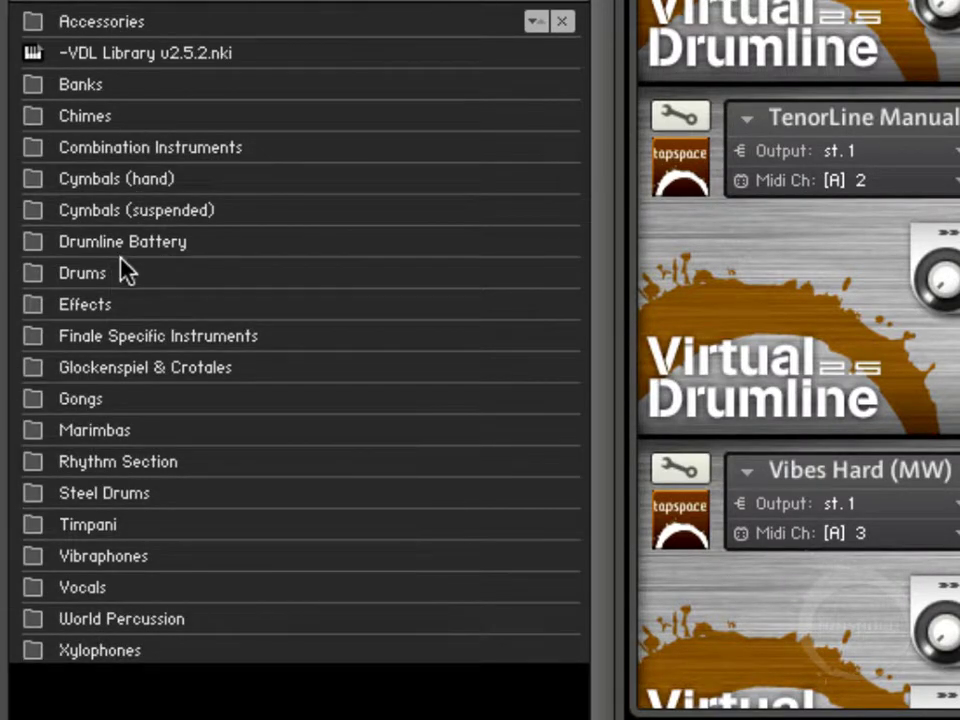
# Peek into the Drums and Effects folders, then open Finale Specific Instruments
pyautogui.doubleClick(120, 273)
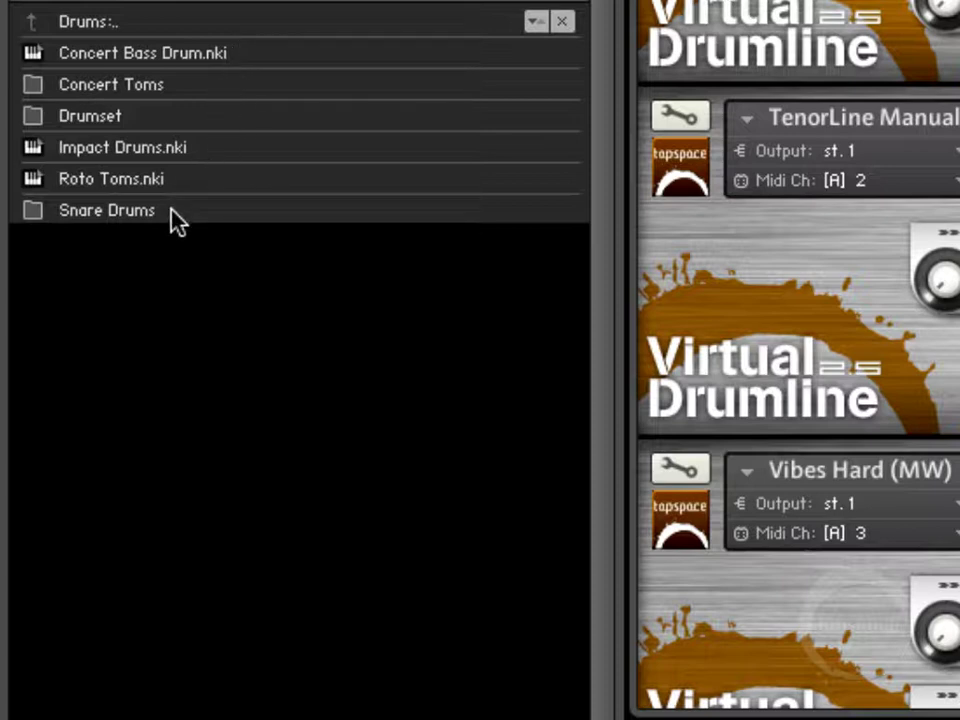
pyautogui.doubleClick(100, 24)
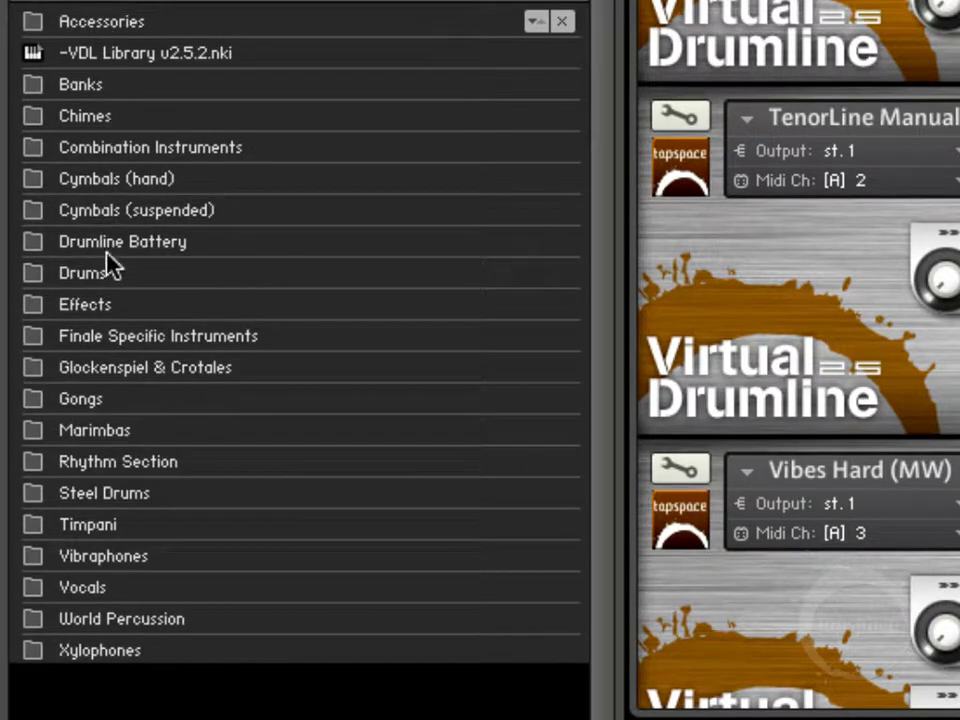
pyautogui.doubleClick(115, 300)
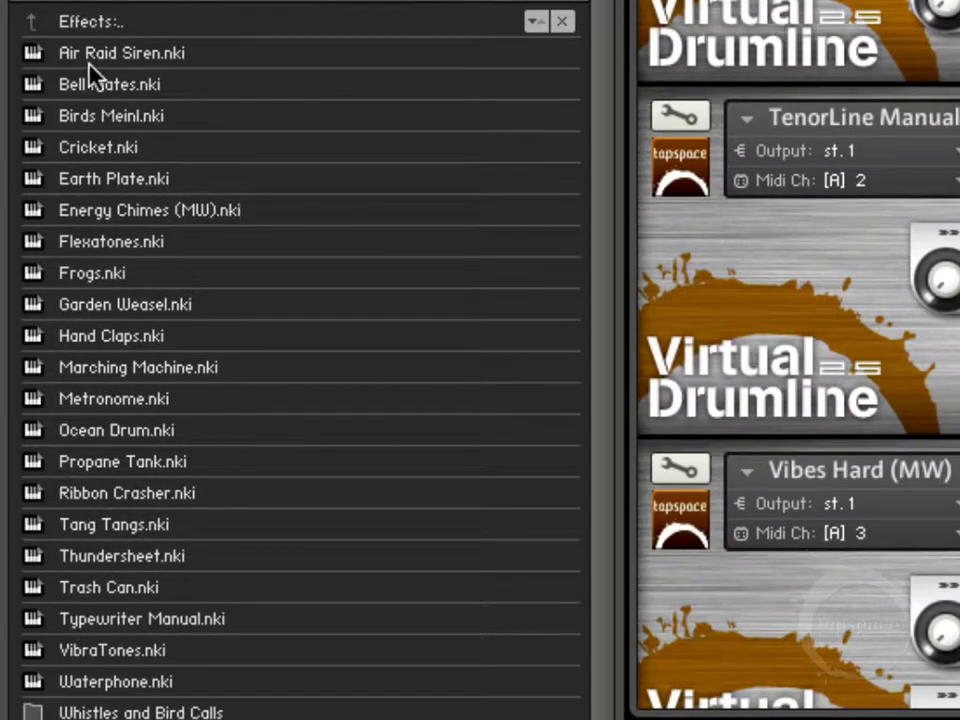
pyautogui.doubleClick(80, 26)
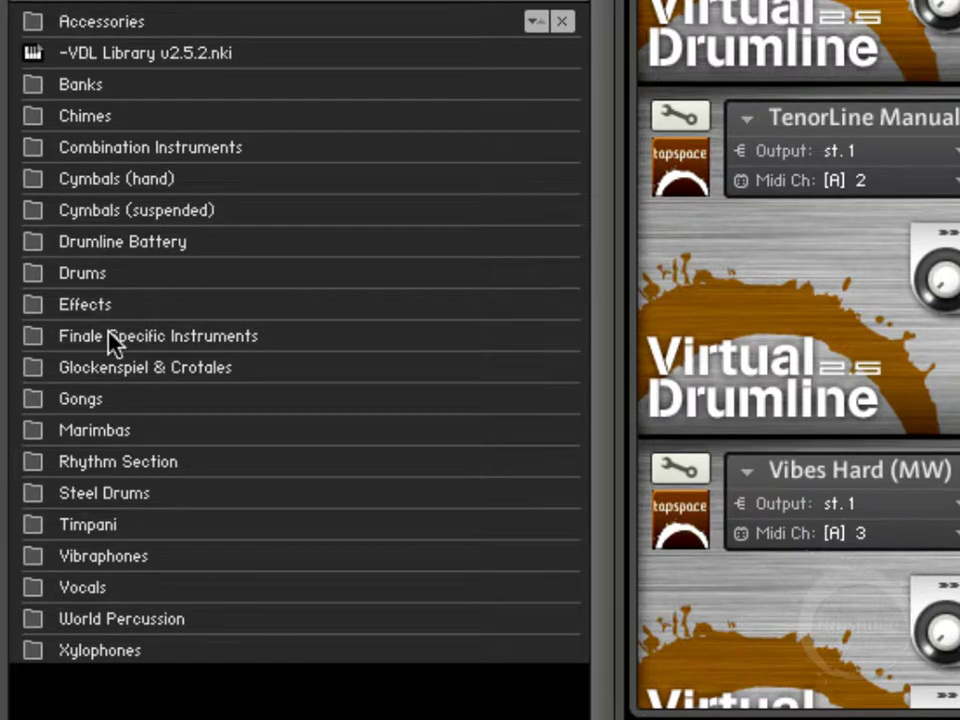
pyautogui.doubleClick(109, 335)
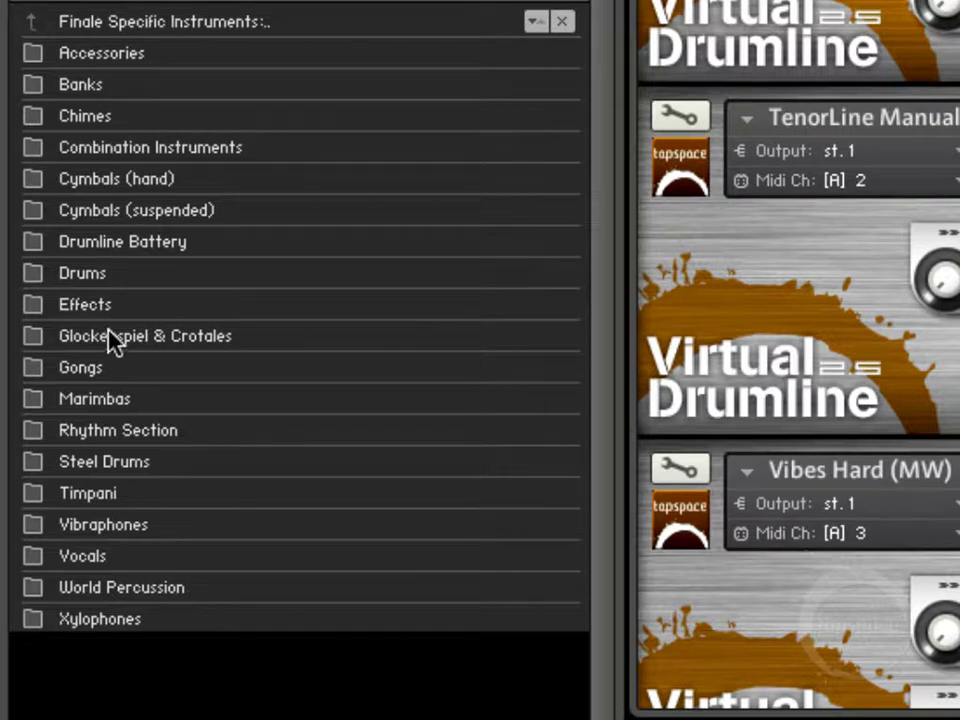
# Return to the root and open the Glockenspiel & Crotales folder
pyautogui.click(113, 28)
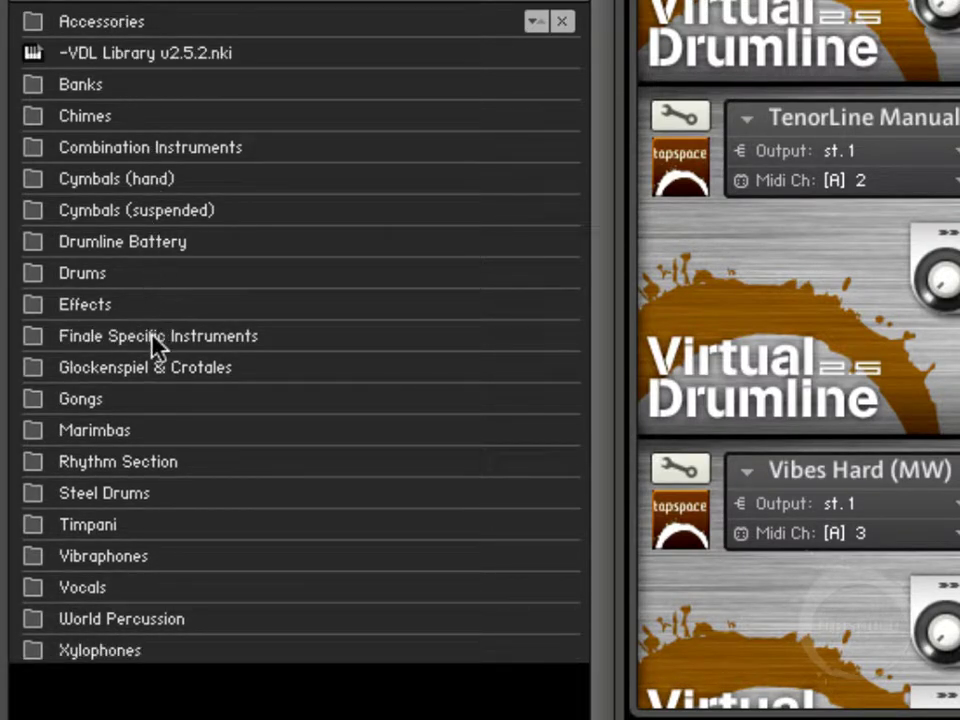
pyautogui.doubleClick(236, 369)
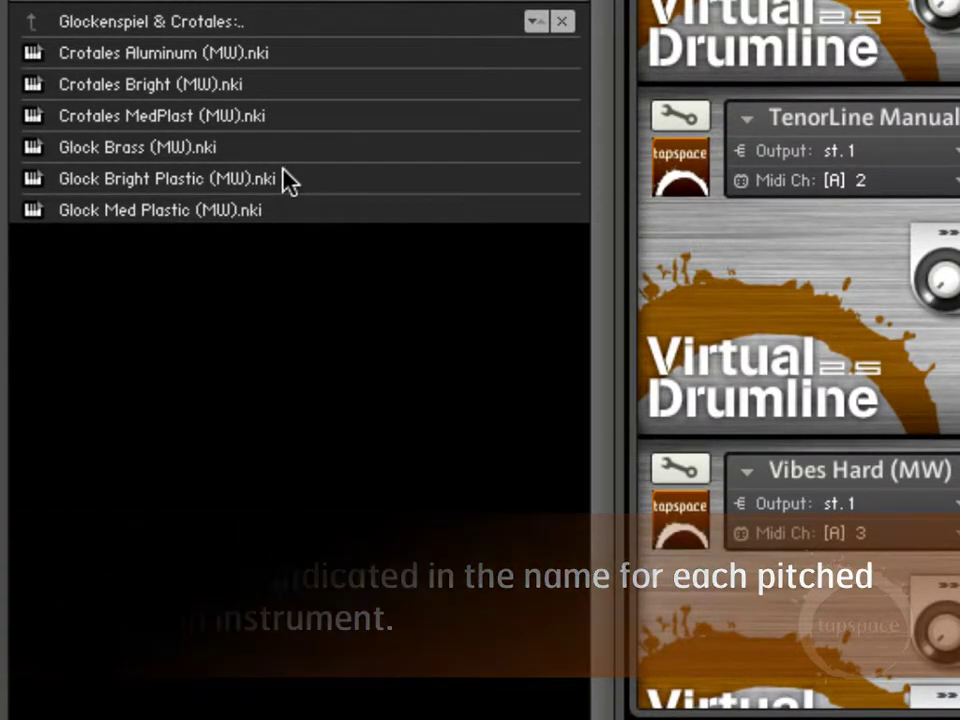
# Browse Gongs and its Chinese Gongs subfolder, then open the Marimbas folder from the root
pyautogui.doubleClick(150, 21)
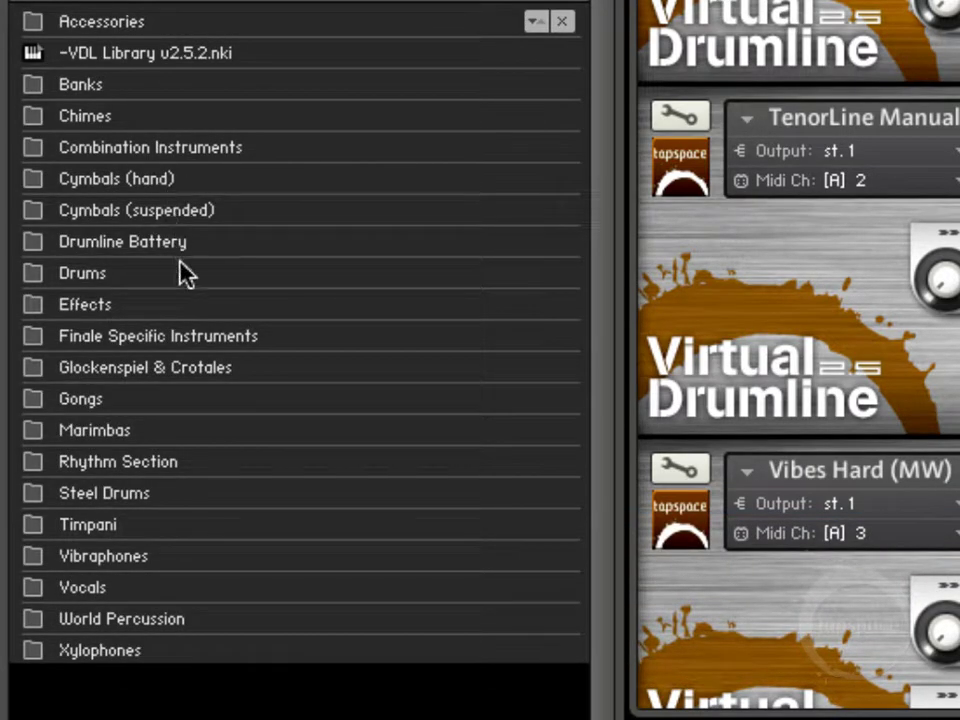
pyautogui.doubleClick(198, 397)
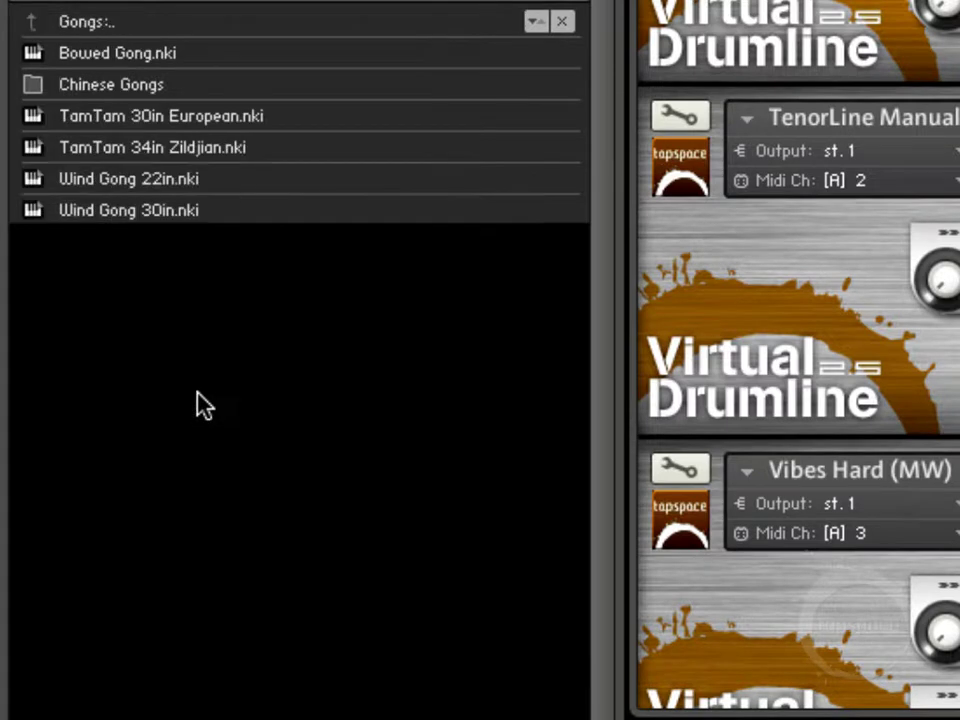
pyautogui.doubleClick(150, 86)
pyautogui.doubleClick(124, 24)
pyautogui.doubleClick(128, 24)
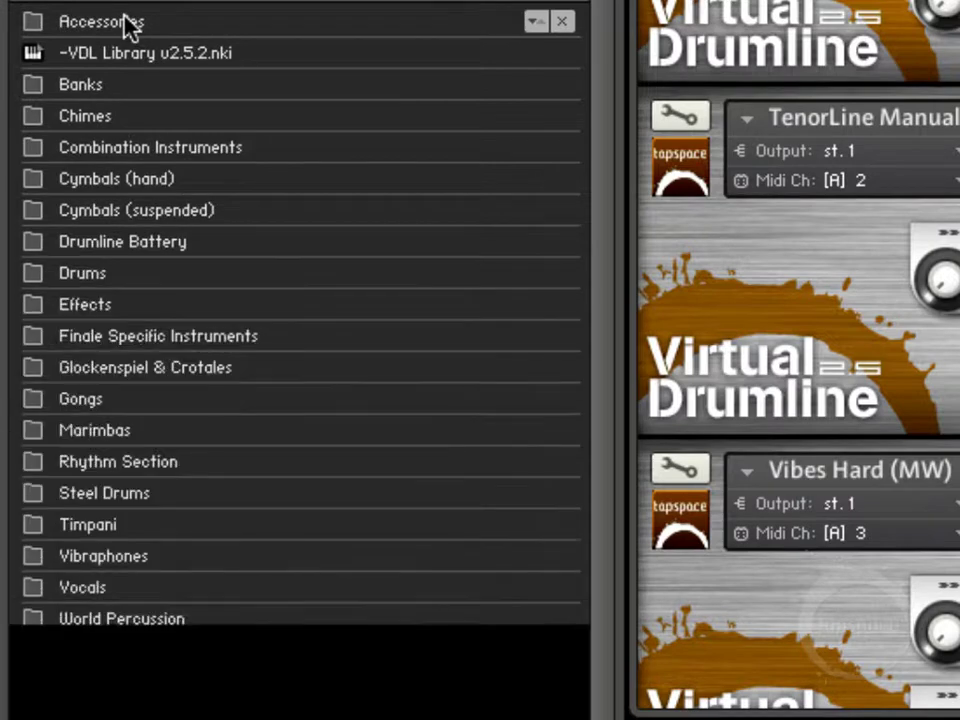
pyautogui.doubleClick(172, 434)
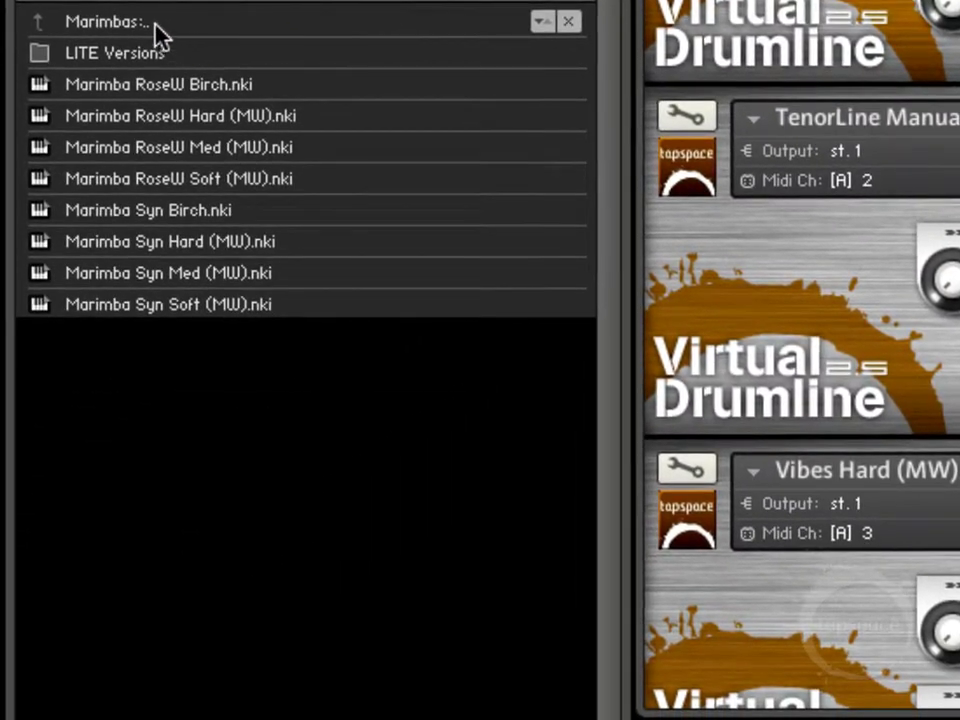
# Look through Rhythm Section, Steel Drums and Timpani in turn, ending at the root list
pyautogui.click(155, 21)
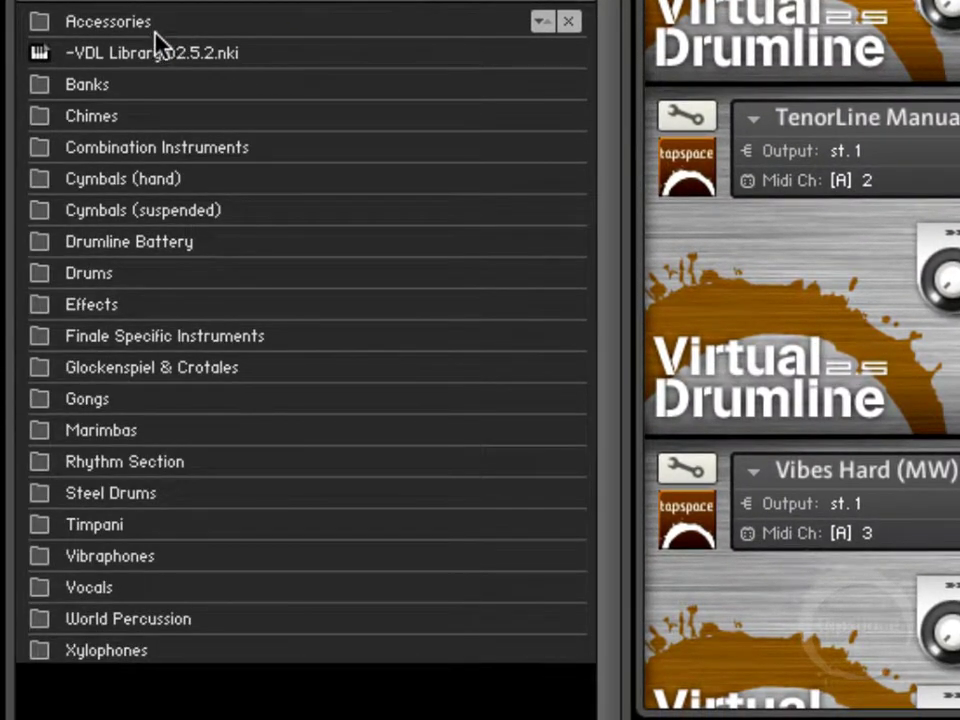
pyautogui.doubleClick(188, 466)
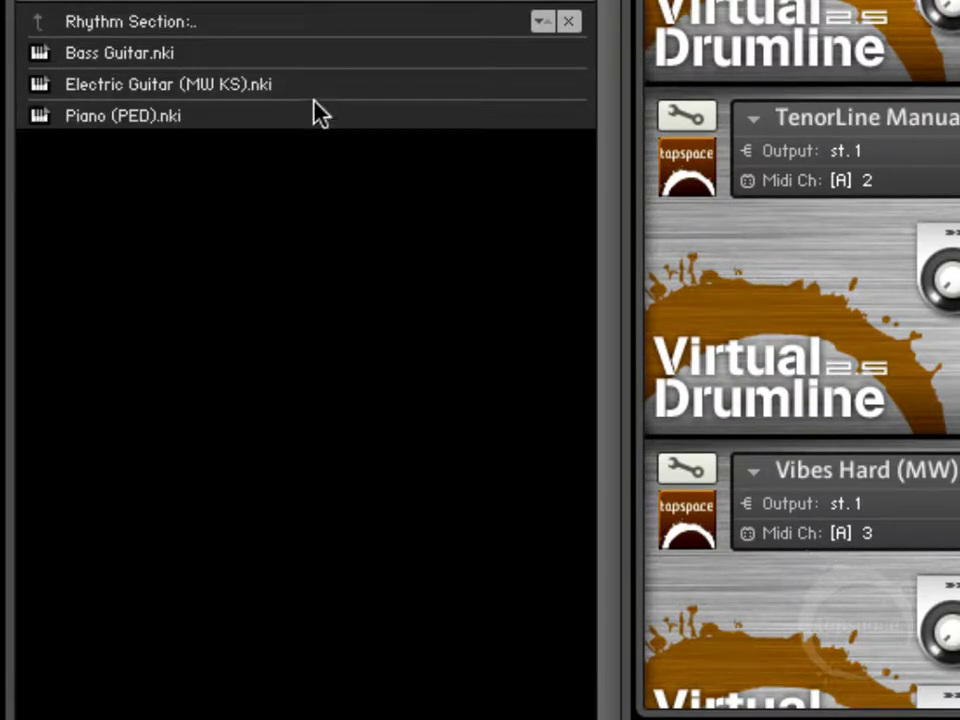
pyautogui.doubleClick(204, 26)
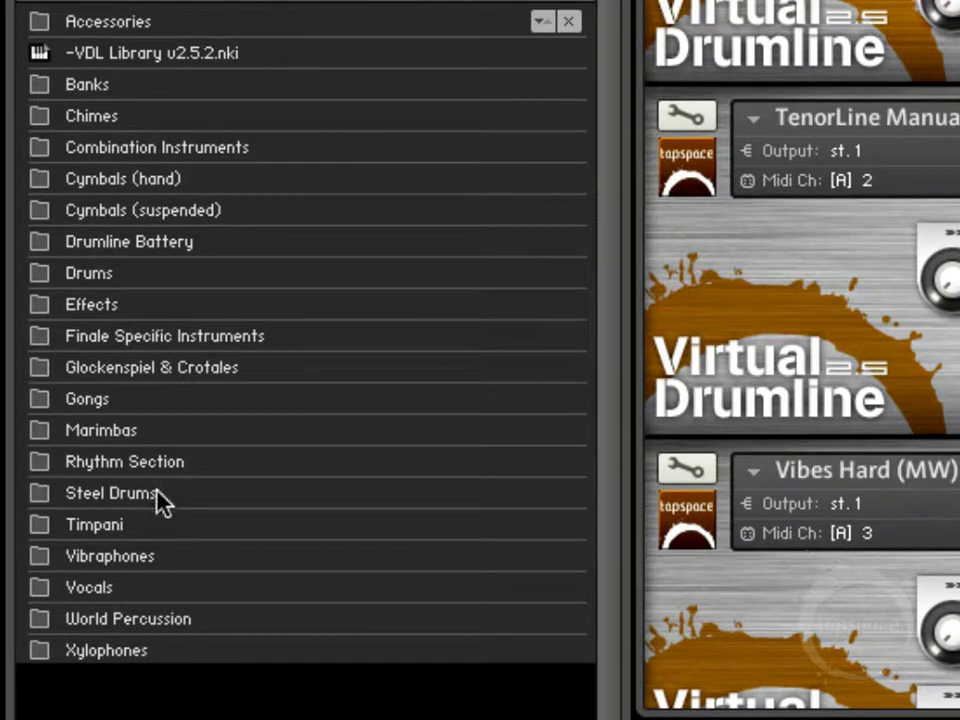
pyautogui.doubleClick(157, 490)
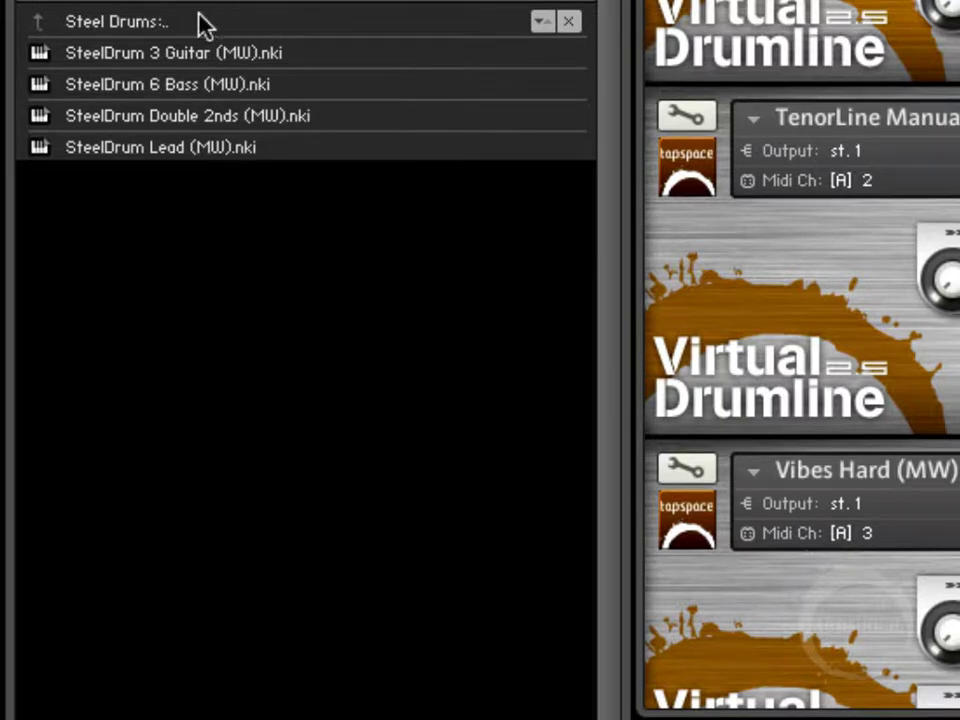
pyautogui.doubleClick(170, 24)
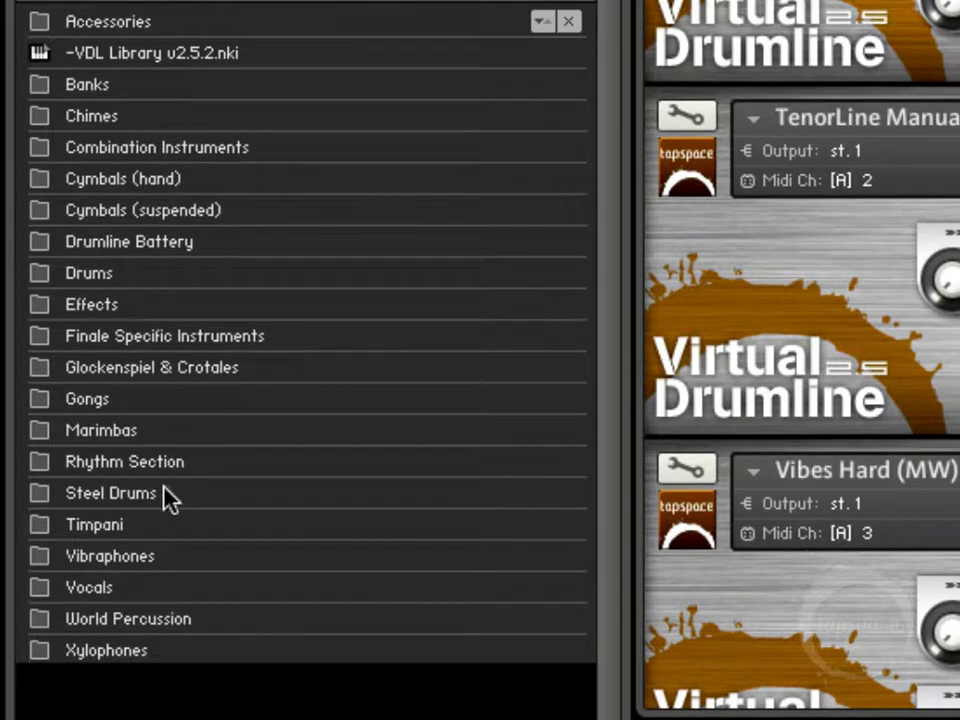
pyautogui.click(145, 530)
pyautogui.doubleClick(145, 530)
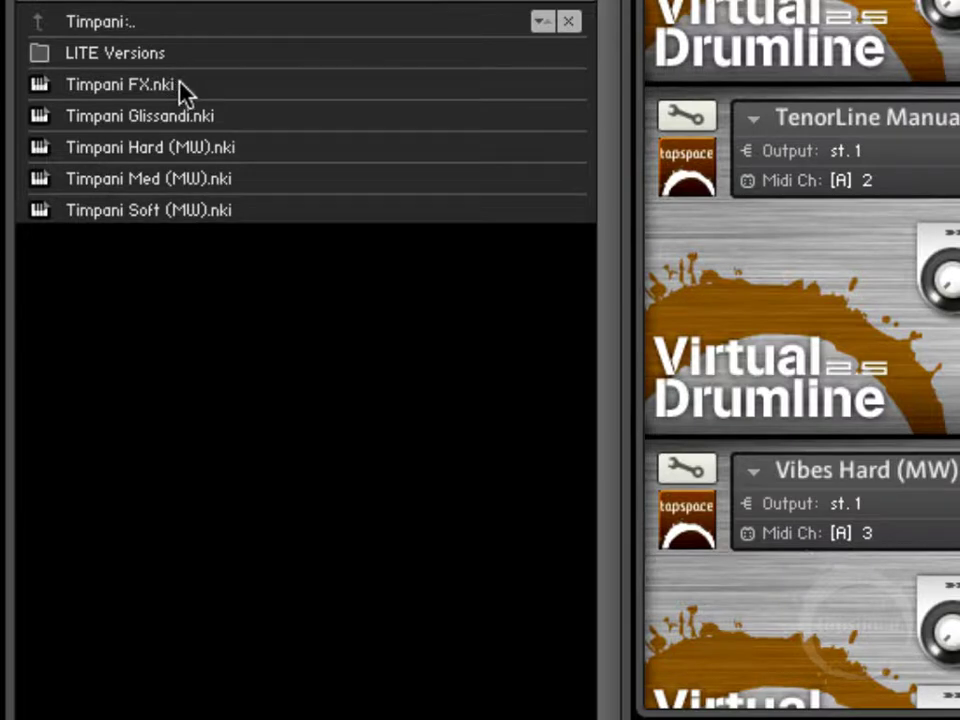
pyautogui.doubleClick(108, 22)
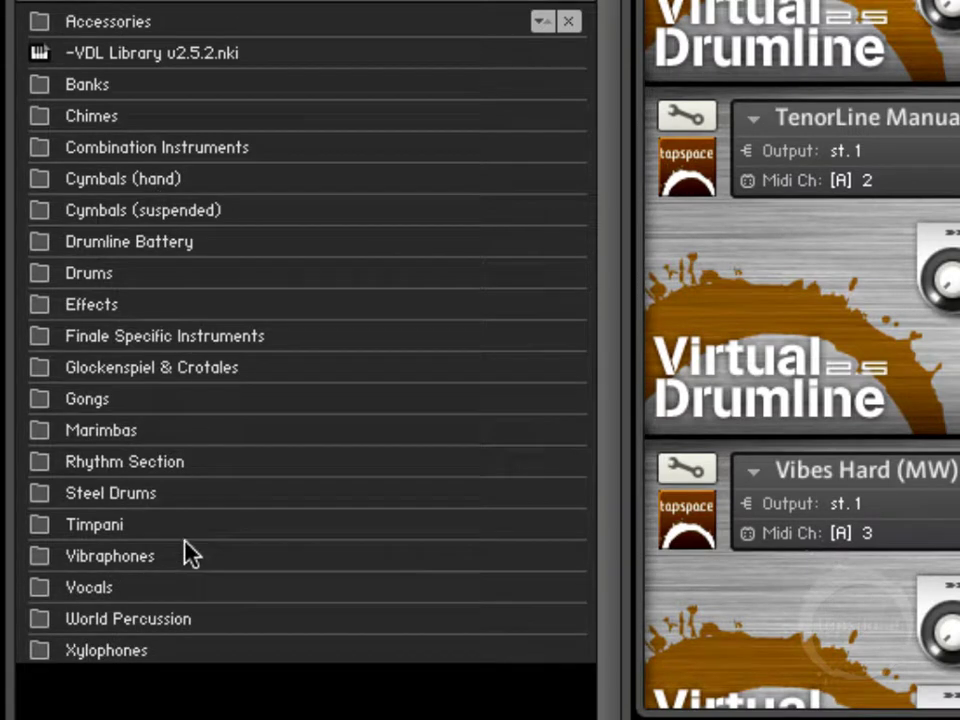
pyautogui.doubleClick(110, 556)
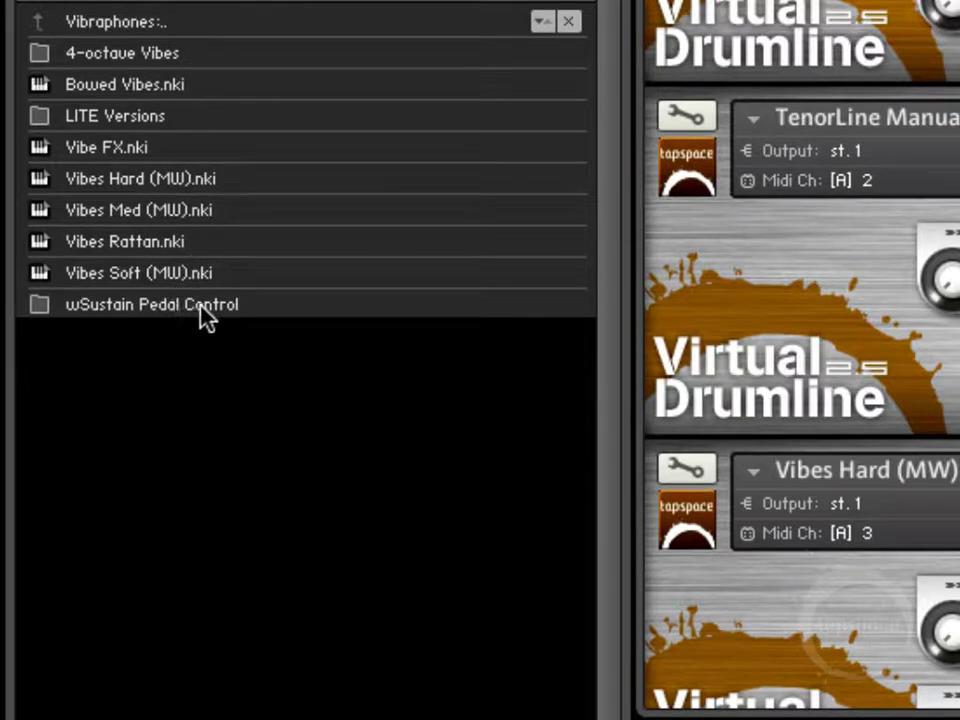
pyautogui.doubleClick(253, 309)
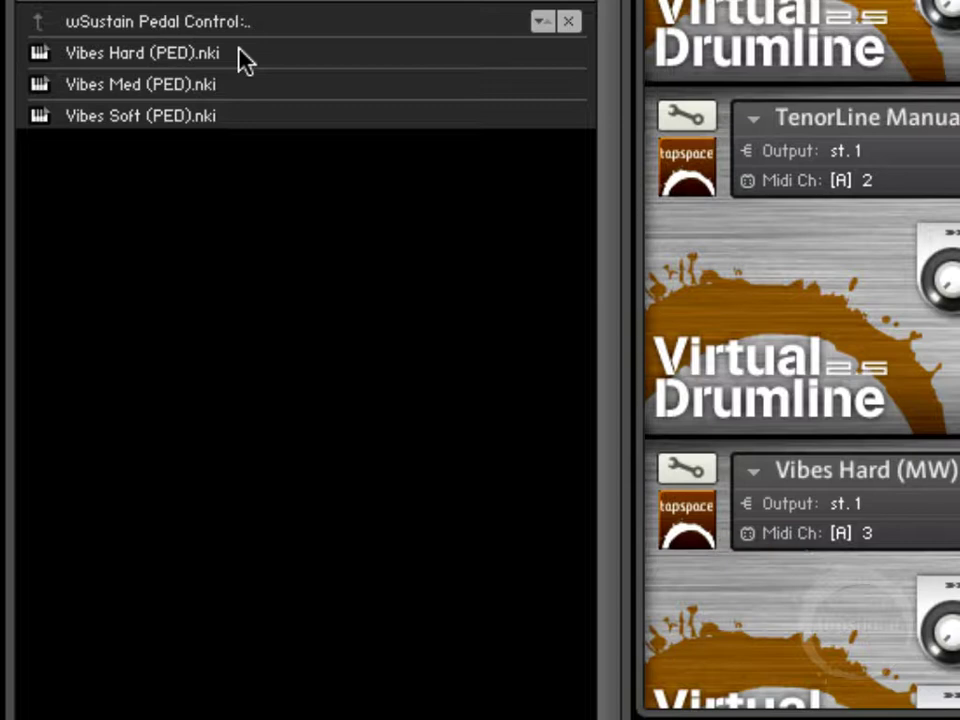
pyautogui.click(87, 23)
pyautogui.click(87, 23)
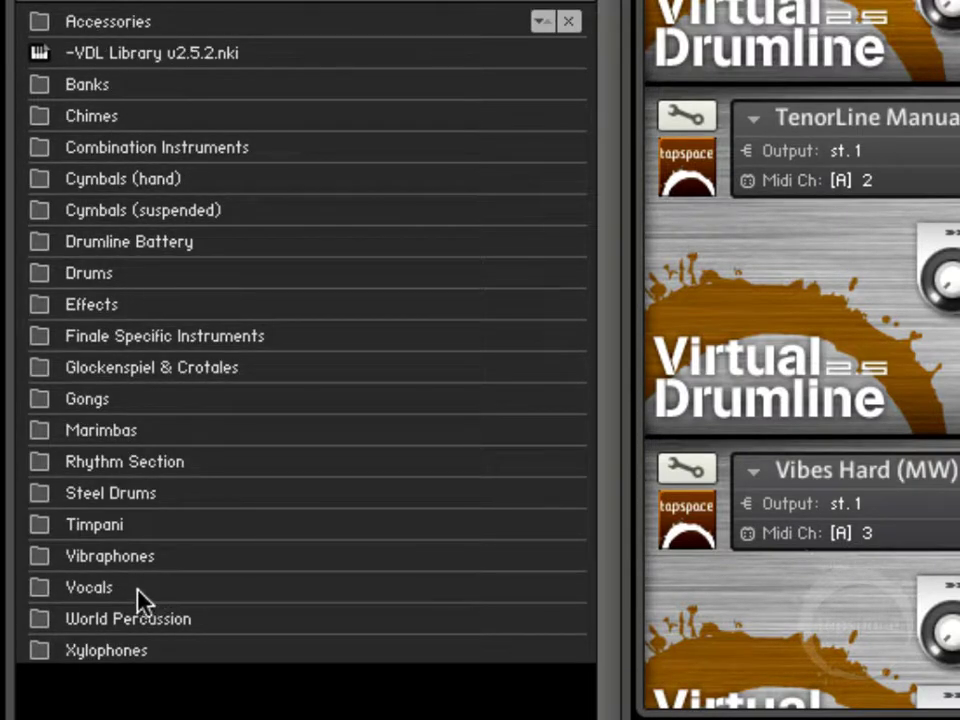
pyautogui.doubleClick(137, 592)
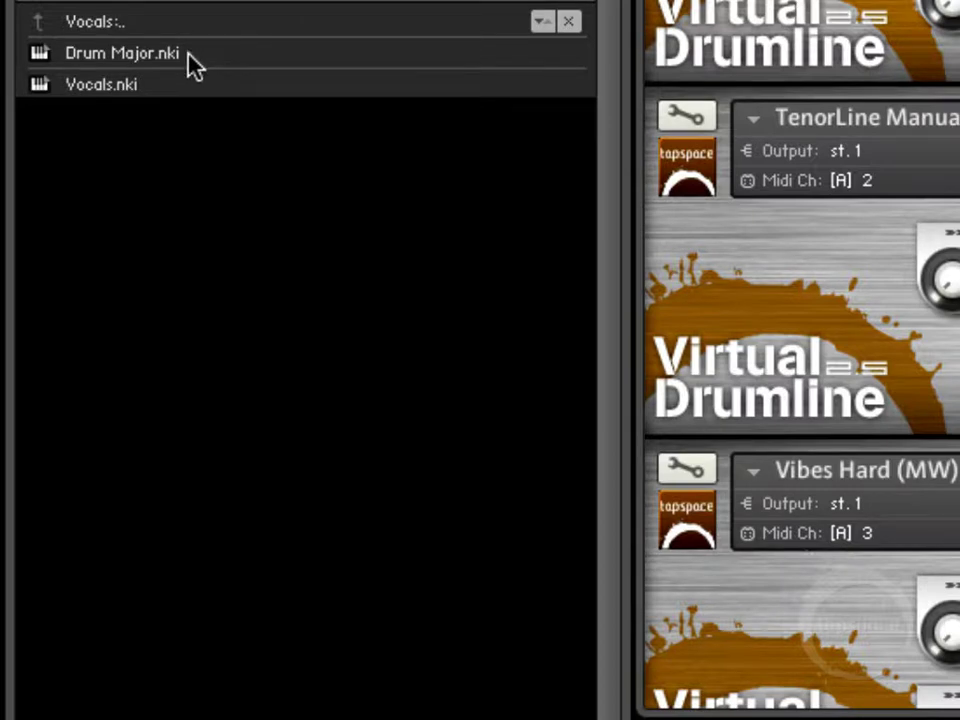
pyautogui.doubleClick(91, 24)
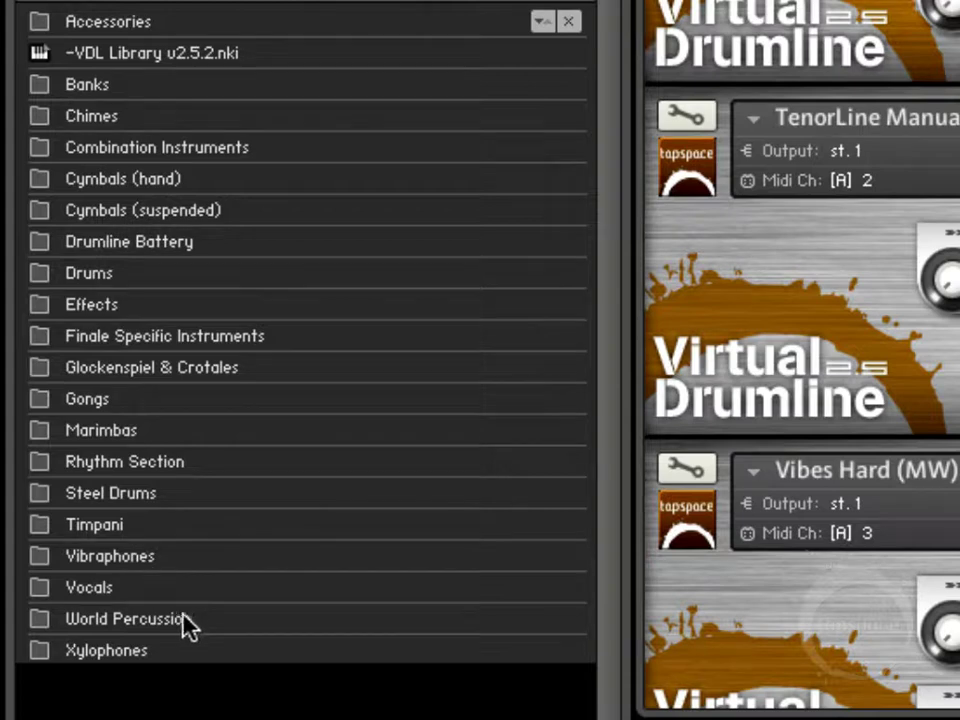
pyautogui.doubleClick(174, 625)
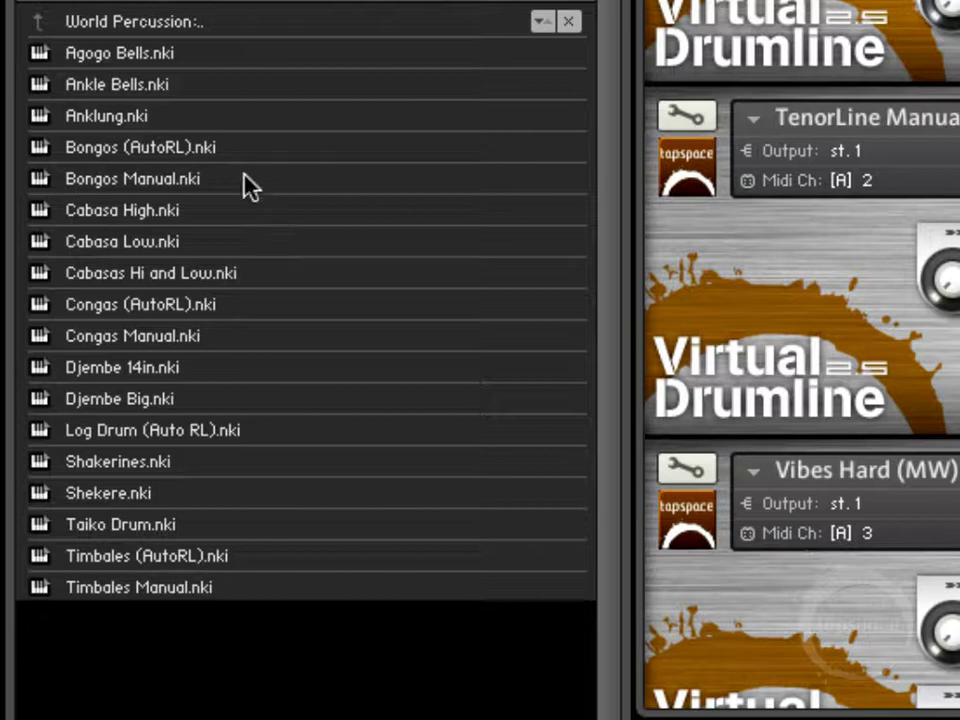
pyautogui.click(120, 22)
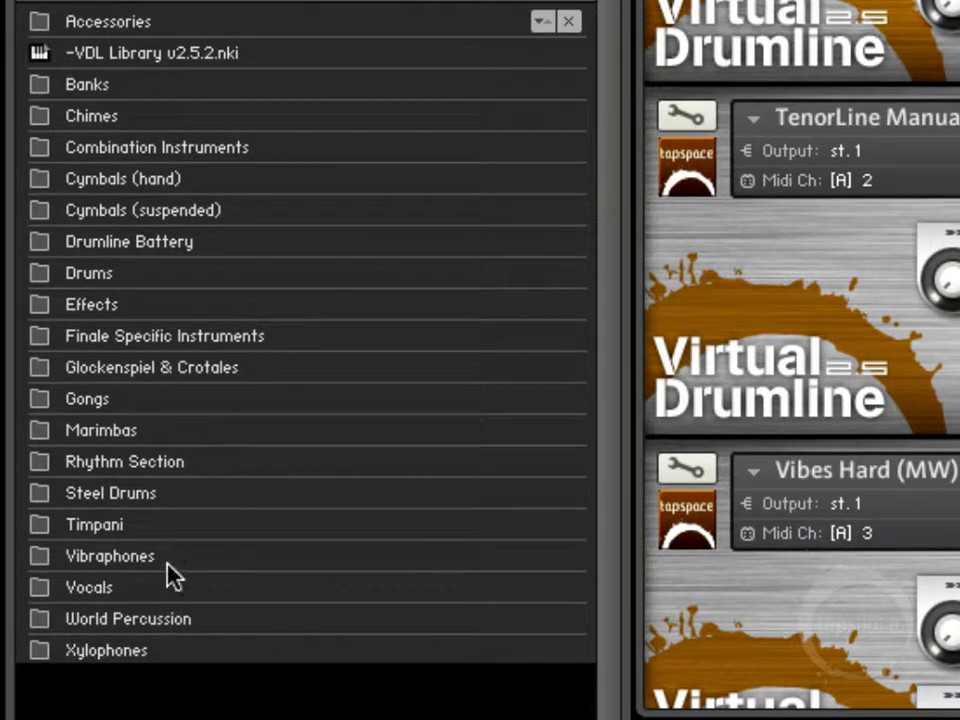
pyautogui.click(150, 648)
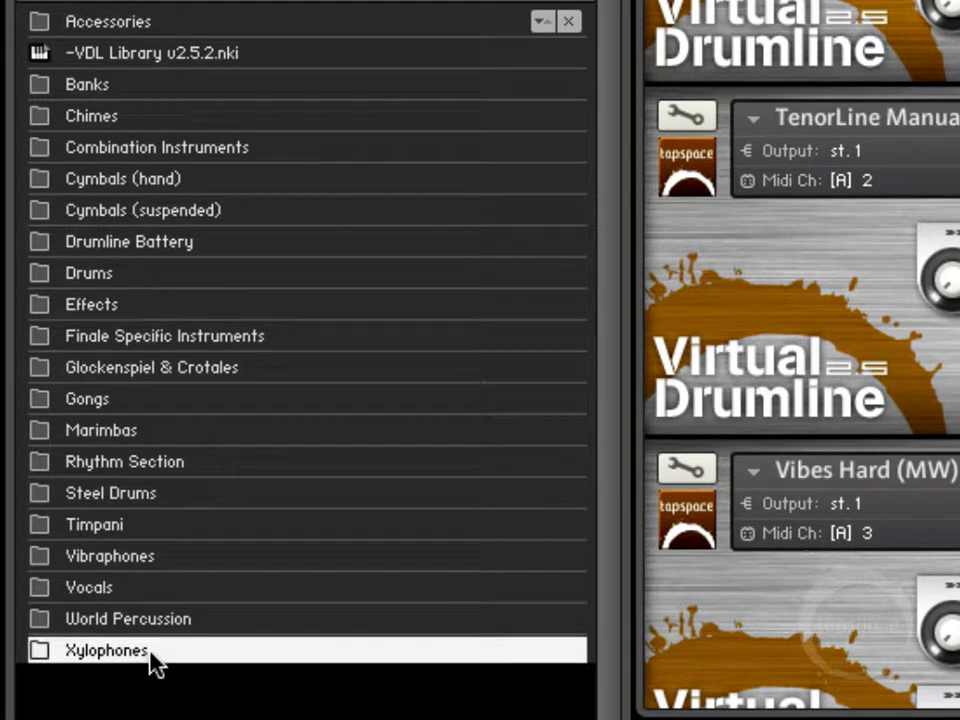
pyautogui.doubleClick(150, 650)
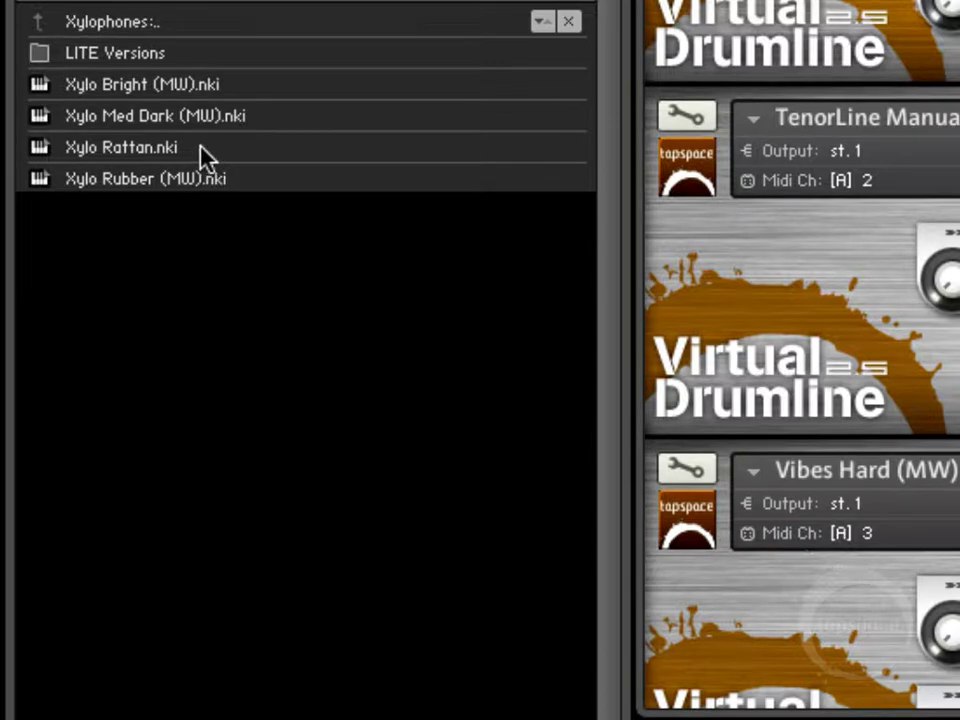
pyautogui.doubleClick(115, 20)
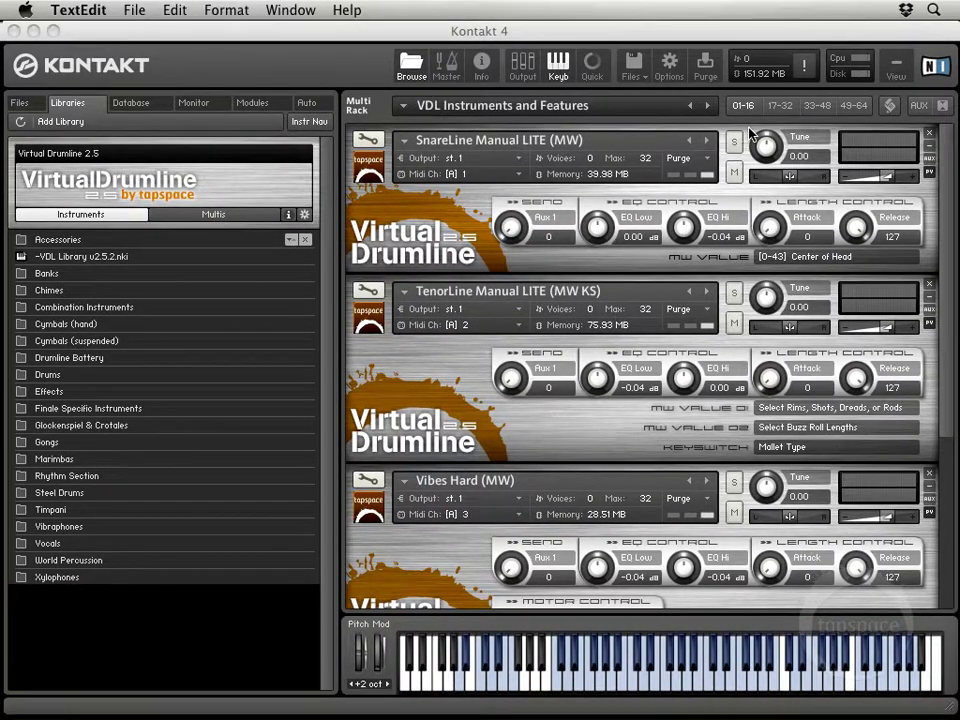
# Select the SnareLine Manual LITE instrument and play a key to hear it
pyautogui.click(749, 127)
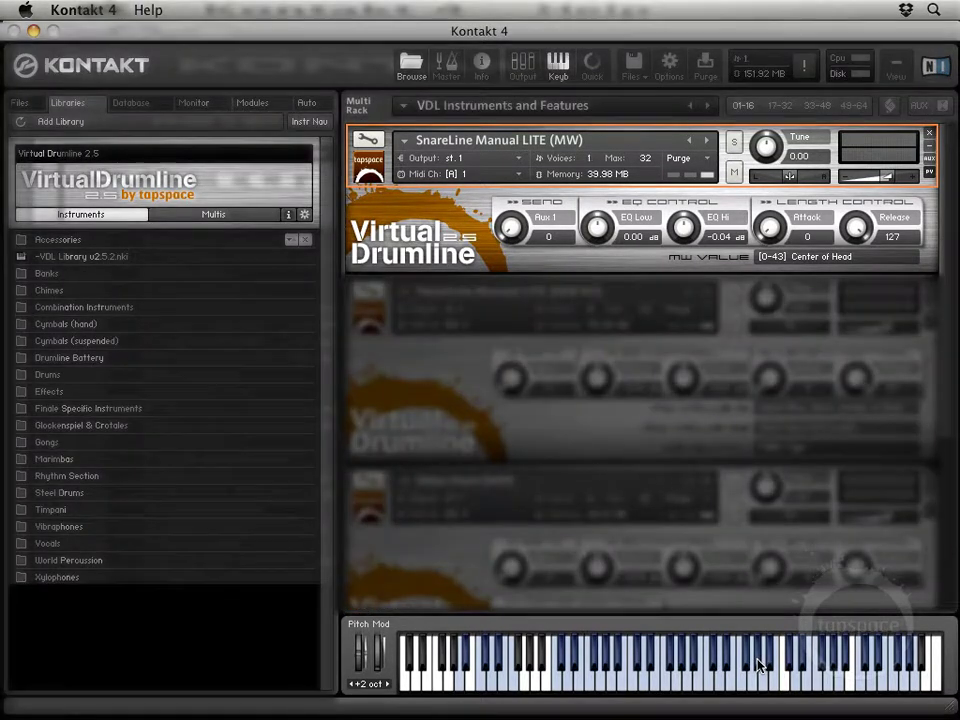
pyautogui.click(758, 664)
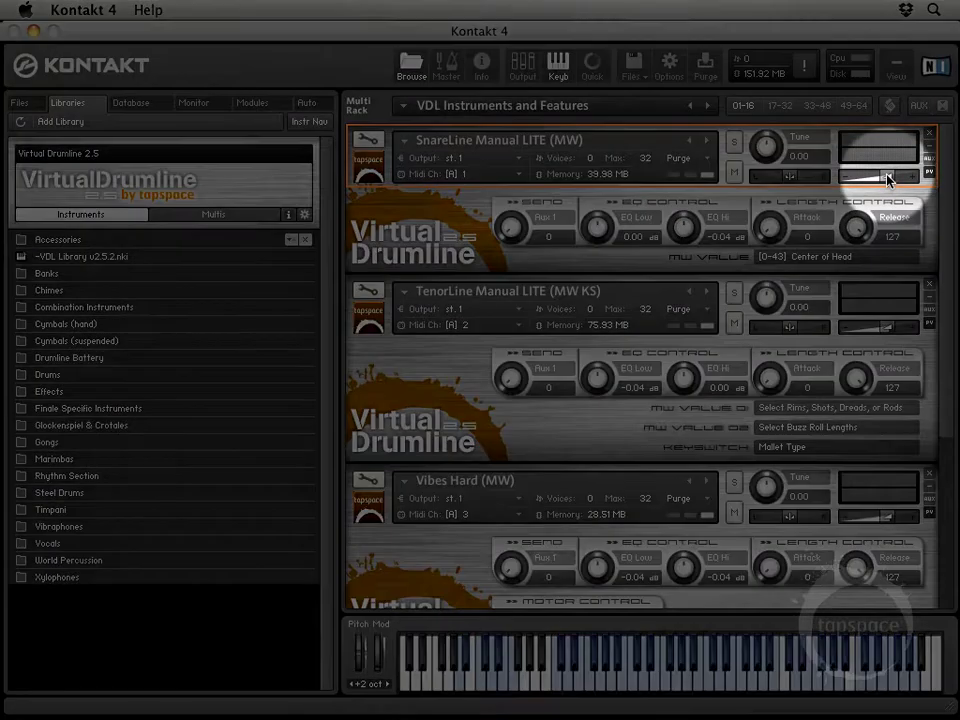
# Drag the SnareLine volume slider down to -8.3
pyautogui.moveTo(885, 178)
pyautogui.mouseDown()
pyautogui.moveTo(849, 180)
pyautogui.moveTo(889, 182)
pyautogui.mouseUp()
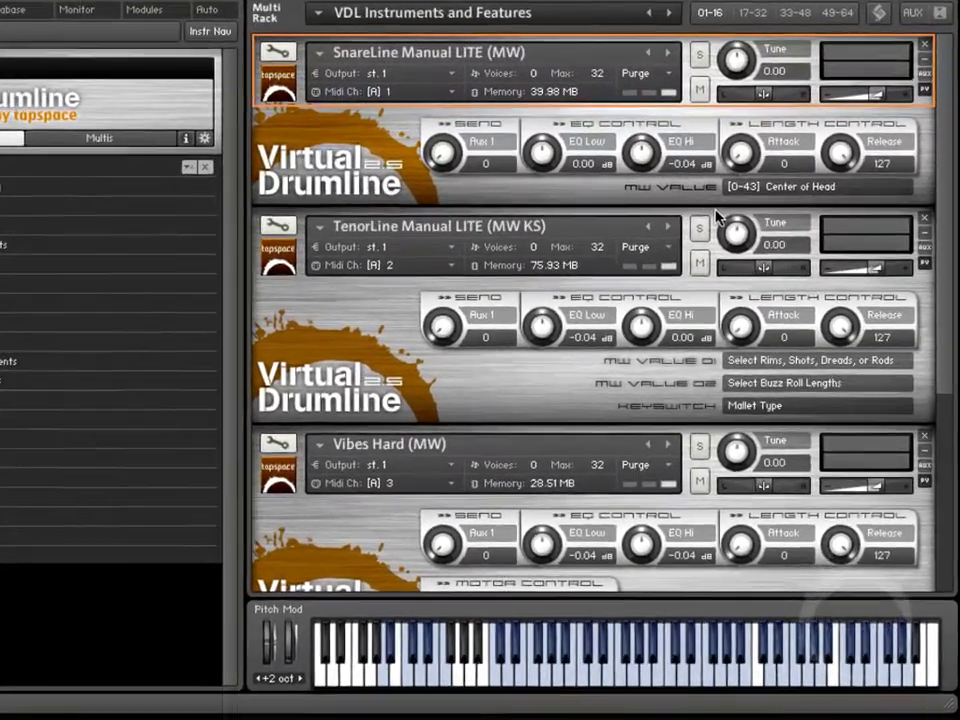
# Switch TenorLine's keyswitch from C0 Regular Mallets to D0 Puffy Mallets
pyautogui.click(715, 284)
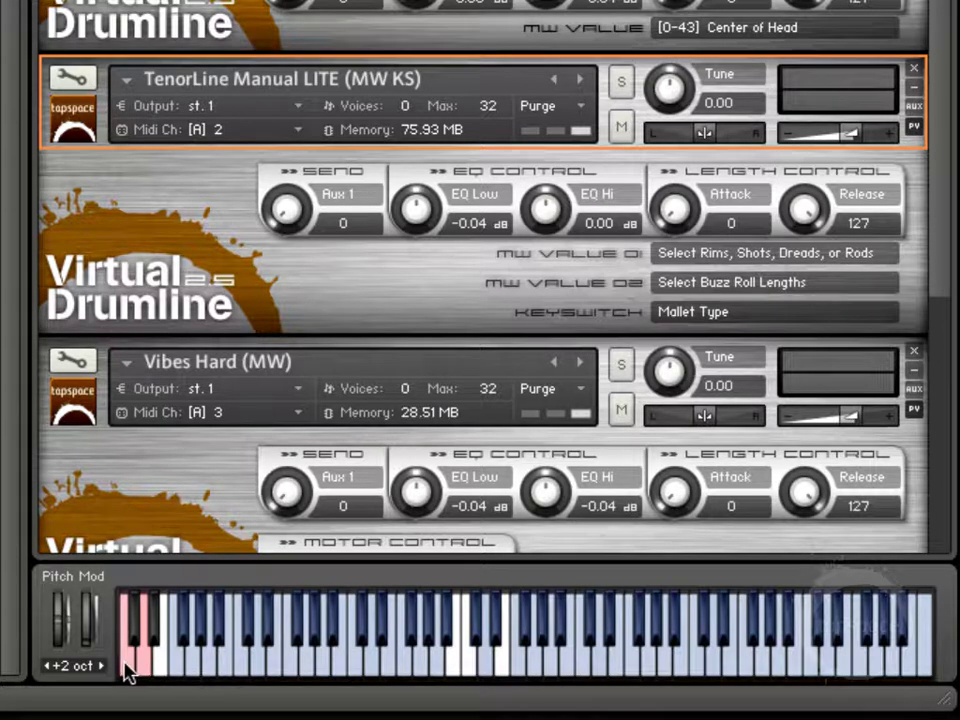
pyautogui.click(126, 670)
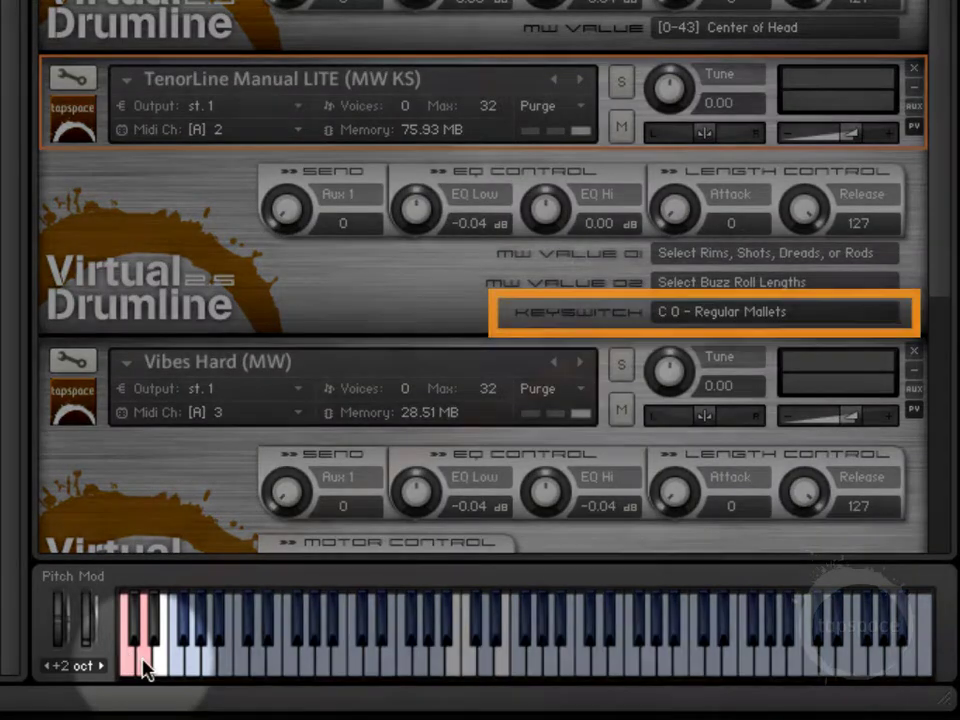
pyautogui.click(145, 668)
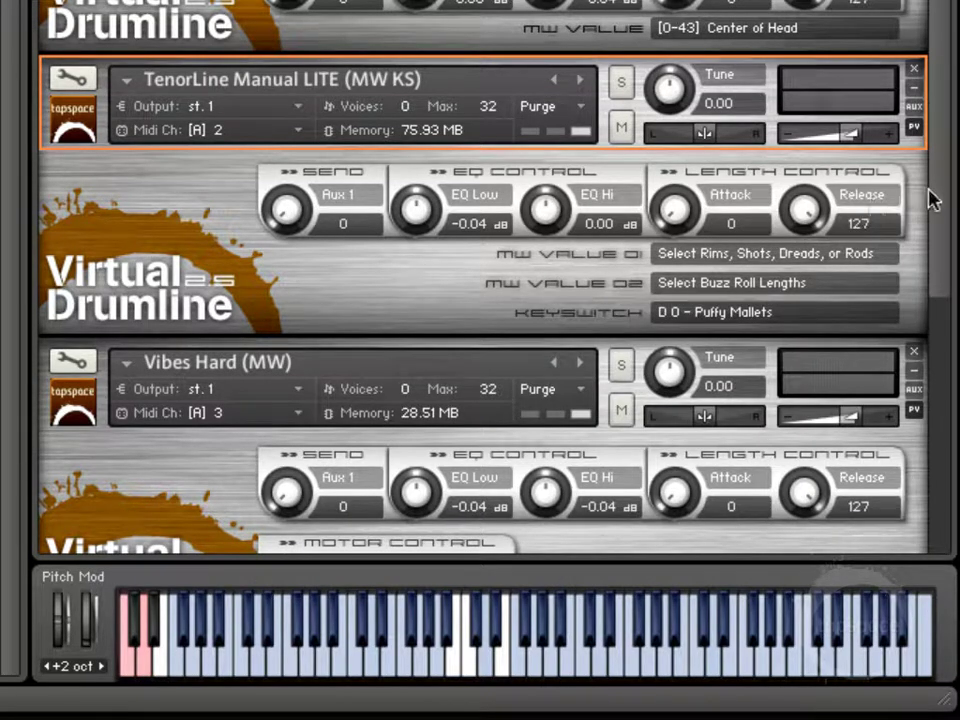
# Turn the Vibes Hard FanSped knob up from 0 to 87
pyautogui.moveTo(932, 199); pyautogui.dragTo(922, 347)
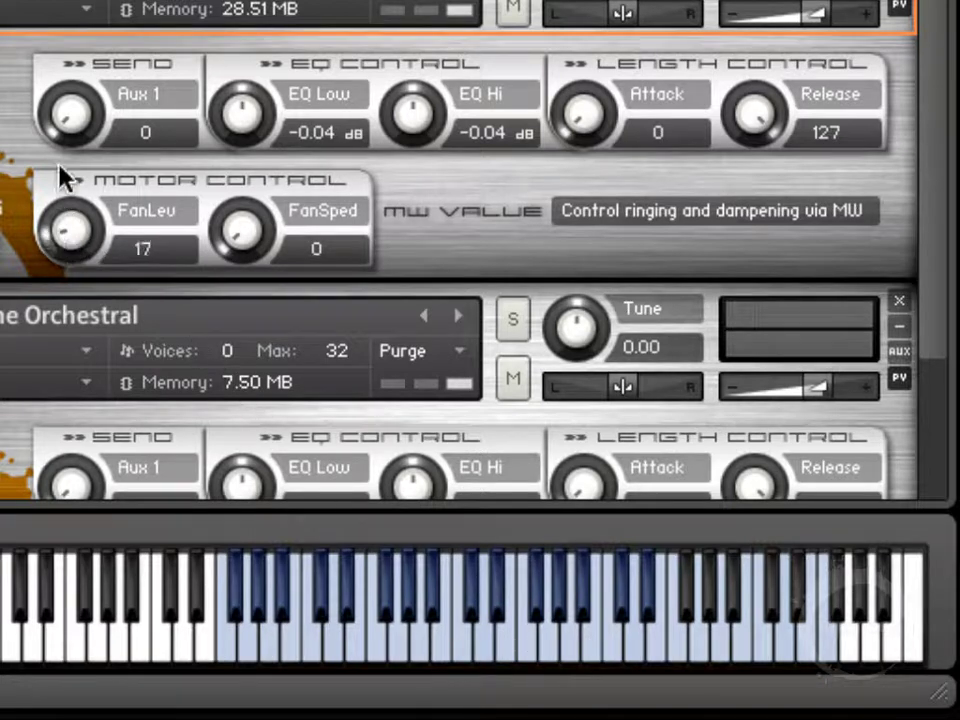
pyautogui.moveTo(58, 157); pyautogui.dragTo(60, 90)
pyautogui.moveTo(62, 236); pyautogui.dragTo(143, 54)
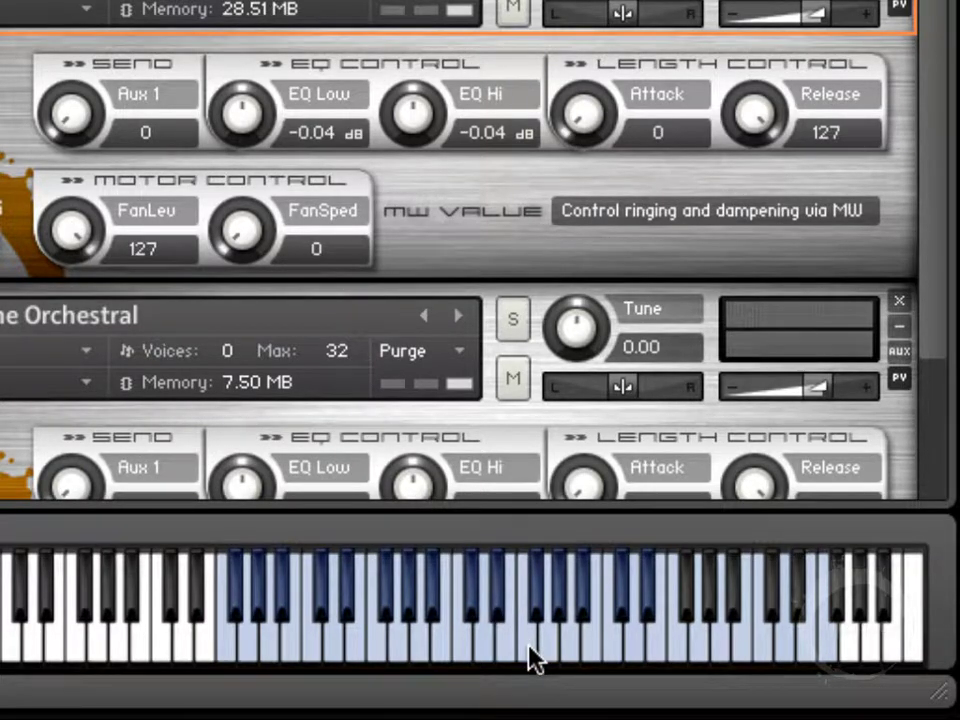
pyautogui.moveTo(240, 240); pyautogui.dragTo(248, 5)
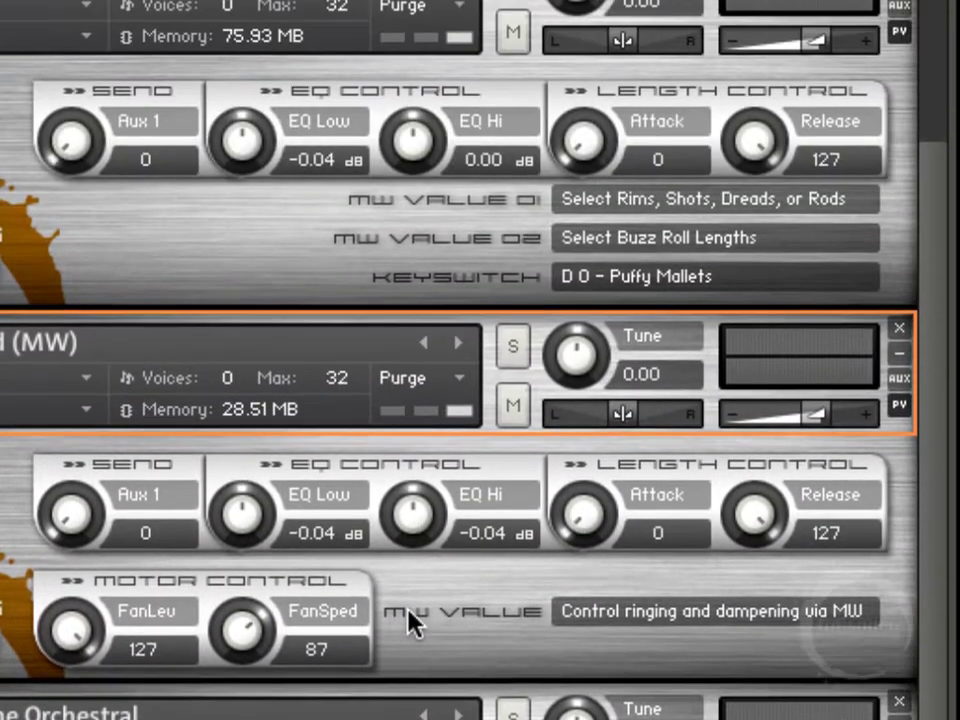
# Audition TenorLine, then raise the mod wheel so MW reads [33-64] Dreads and [0-42] Short Buzz Rolls
pyautogui.scroll(5, 407, 560)
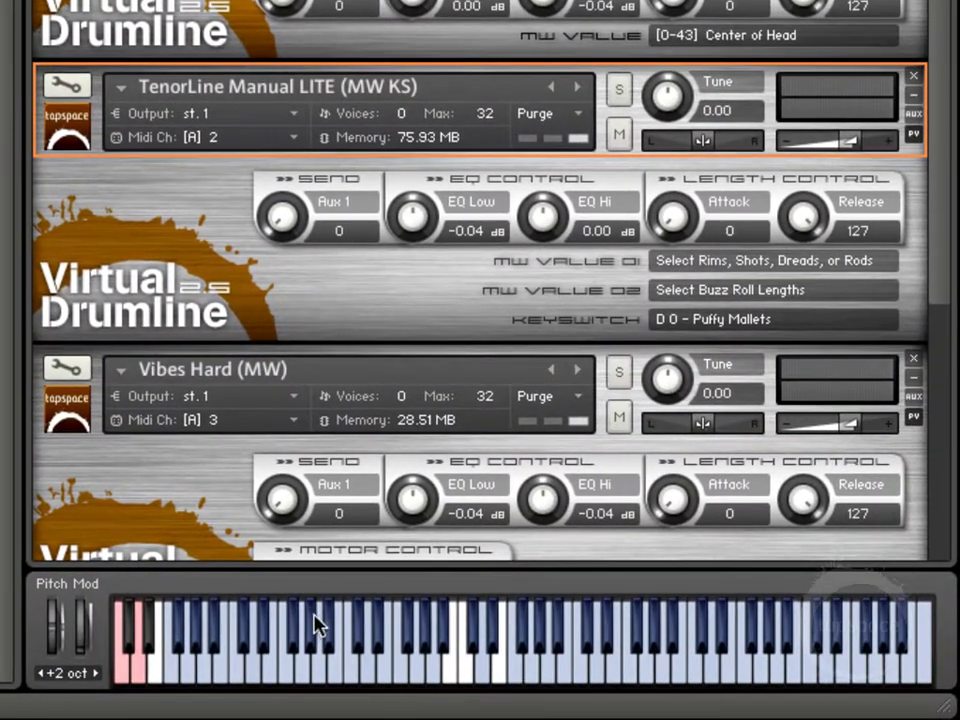
pyautogui.click(328, 634)
pyautogui.click(329, 636)
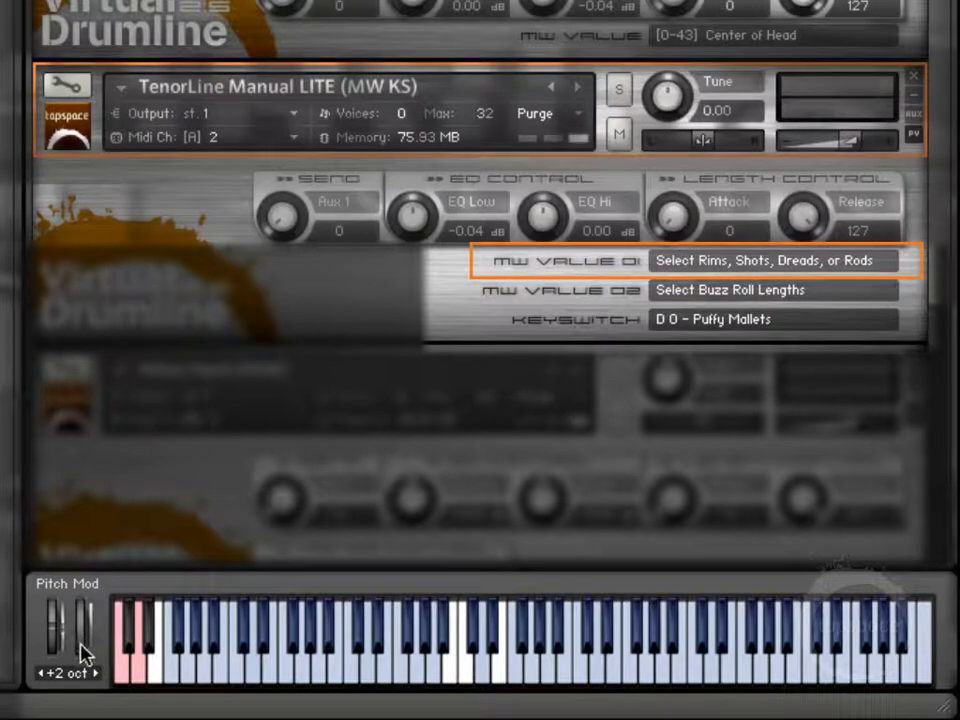
pyautogui.moveTo(84, 655)
pyautogui.mouseDown()
pyautogui.moveTo(81, 621)
pyautogui.moveTo(84, 636)
pyautogui.mouseUp()
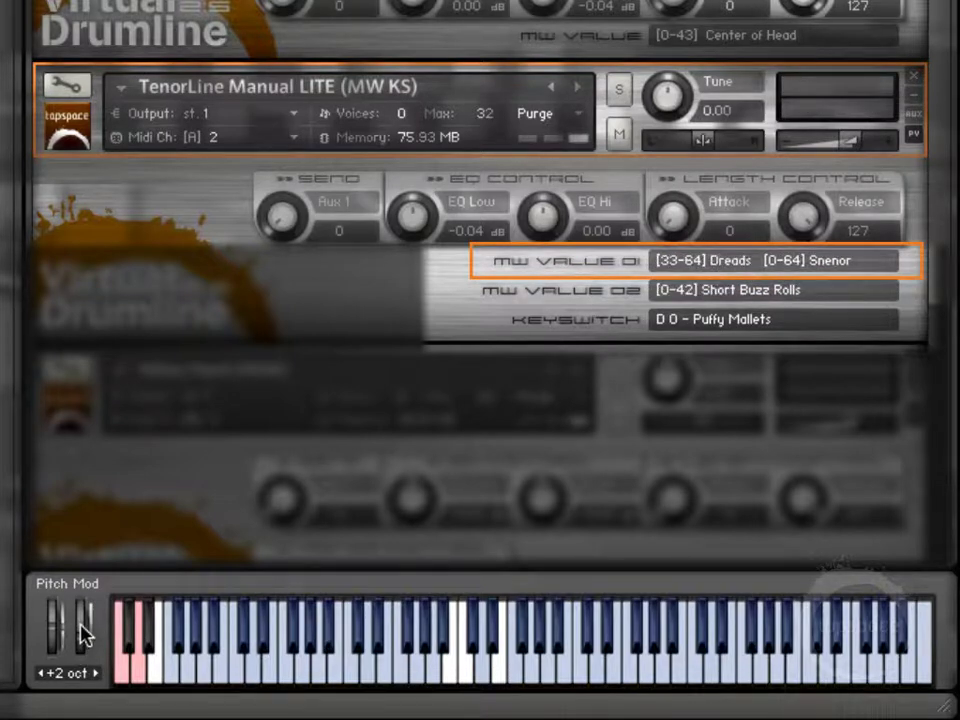
pyautogui.click(332, 643)
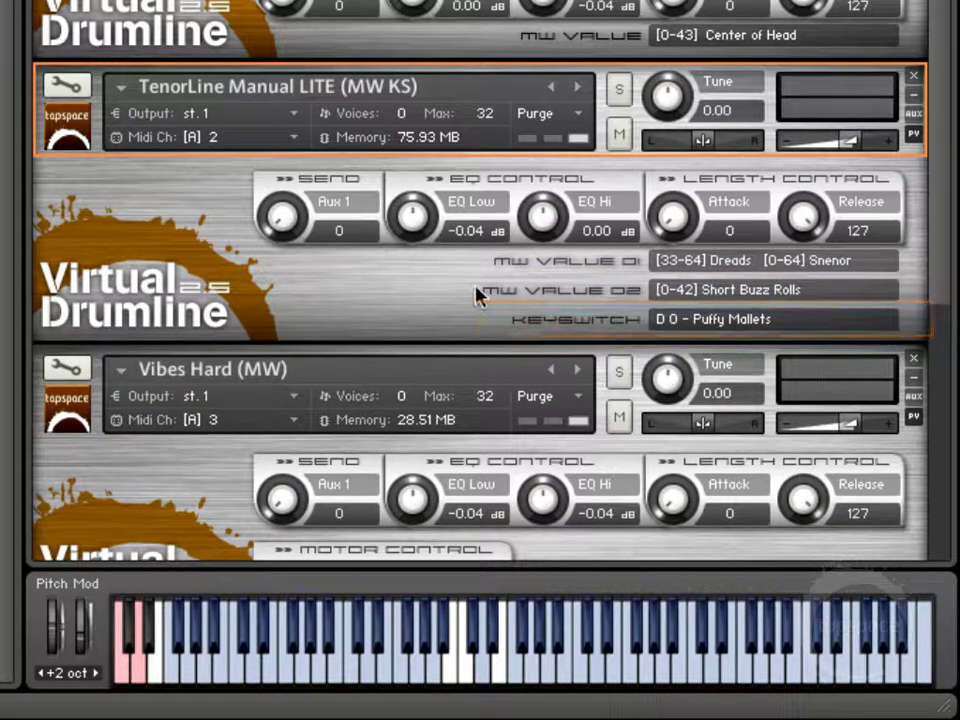
# Select Vibes Hard, audition a note, and cut its EQ Low to -6.0 dB
pyautogui.scroll(-5, 467, 317)
pyautogui.scroll(-1, 468, 312)
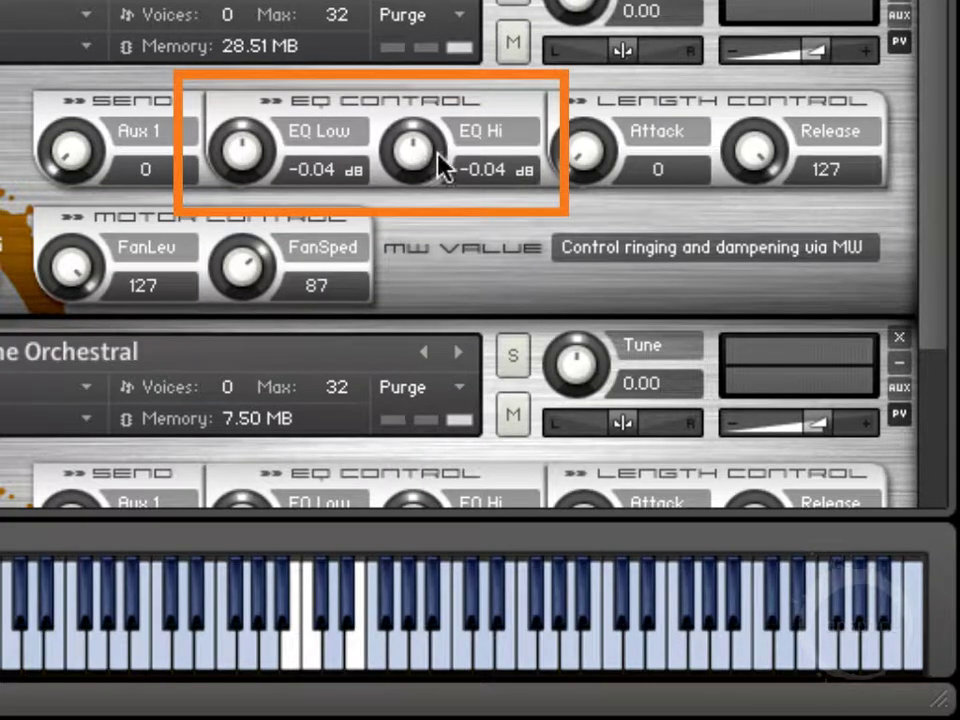
pyautogui.click(565, 12)
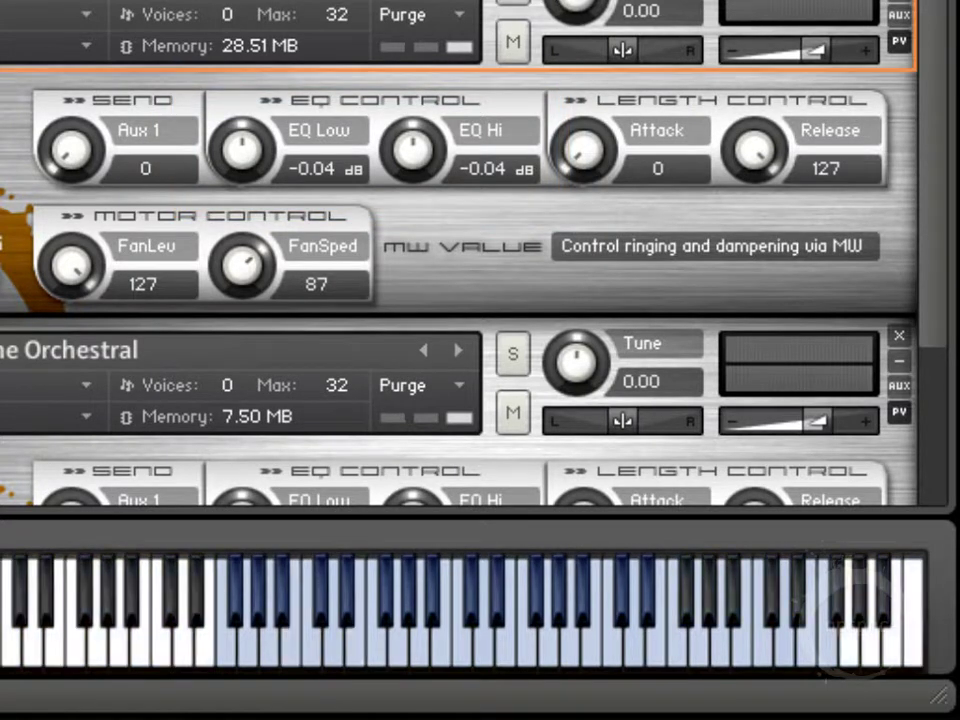
pyautogui.click(518, 660)
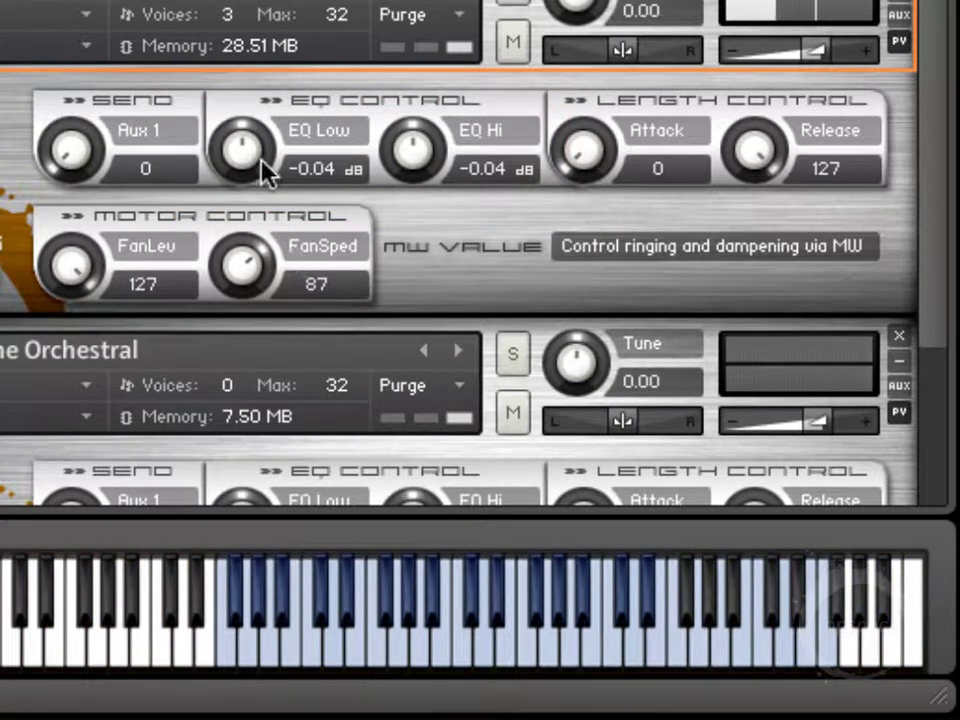
pyautogui.moveTo(238, 148); pyautogui.dragTo(237, 380)
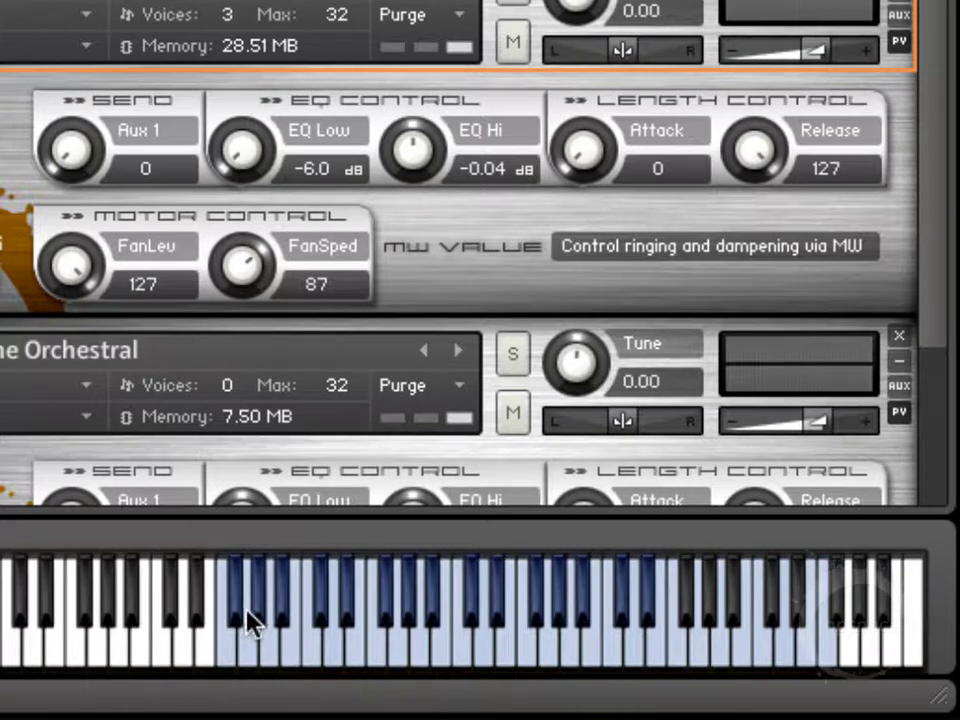
pyautogui.click(534, 660)
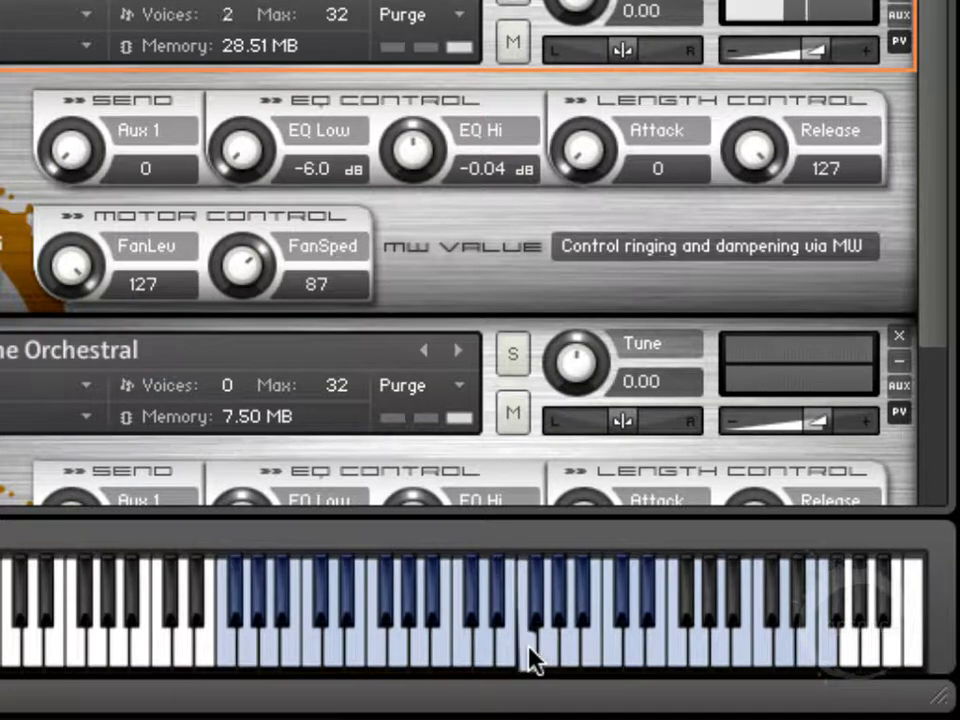
# Boost Vibes Hard's EQ Hi to 6.0 dB while playing notes, then settle it at 0.35 dB
pyautogui.moveTo(424, 161); pyautogui.dragTo(418, 50)
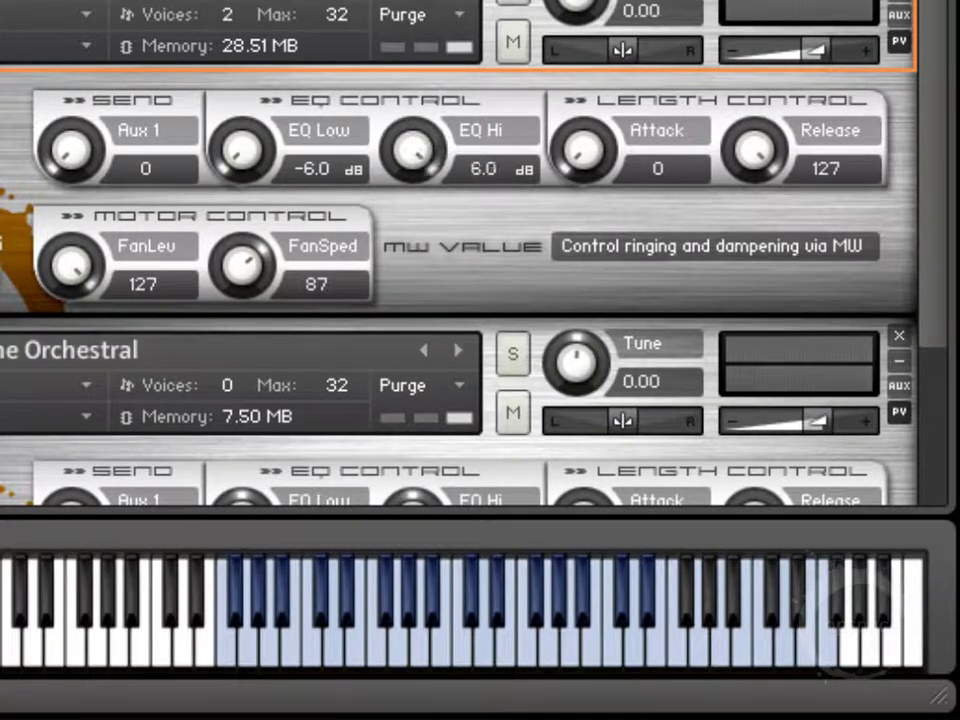
pyautogui.click(533, 648)
pyautogui.click(533, 648)
pyautogui.click(533, 648)
pyautogui.click(533, 648)
pyautogui.moveTo(418, 145); pyautogui.dragTo(416, 350)
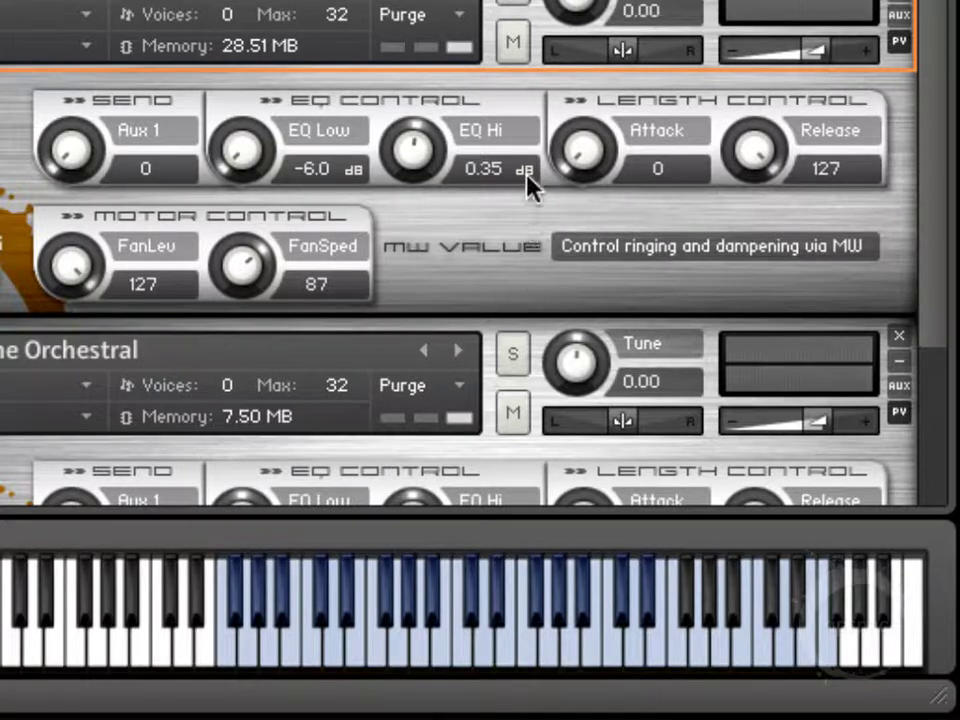
pyautogui.scroll(4, 530, 140)
pyautogui.scroll(6, 528, 128)
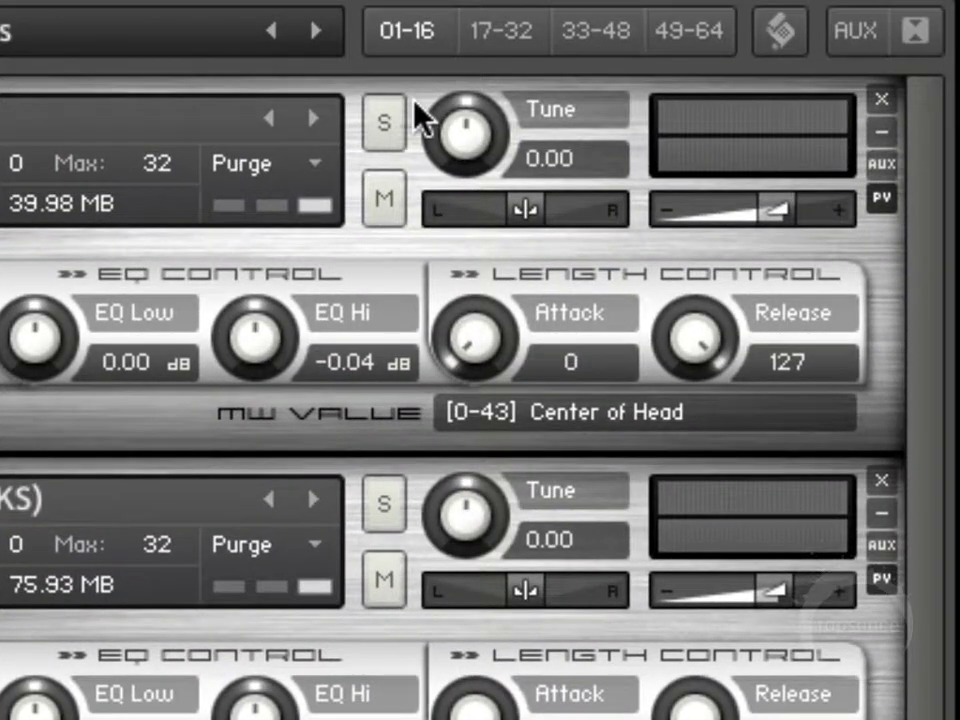
pyautogui.click(414, 100)
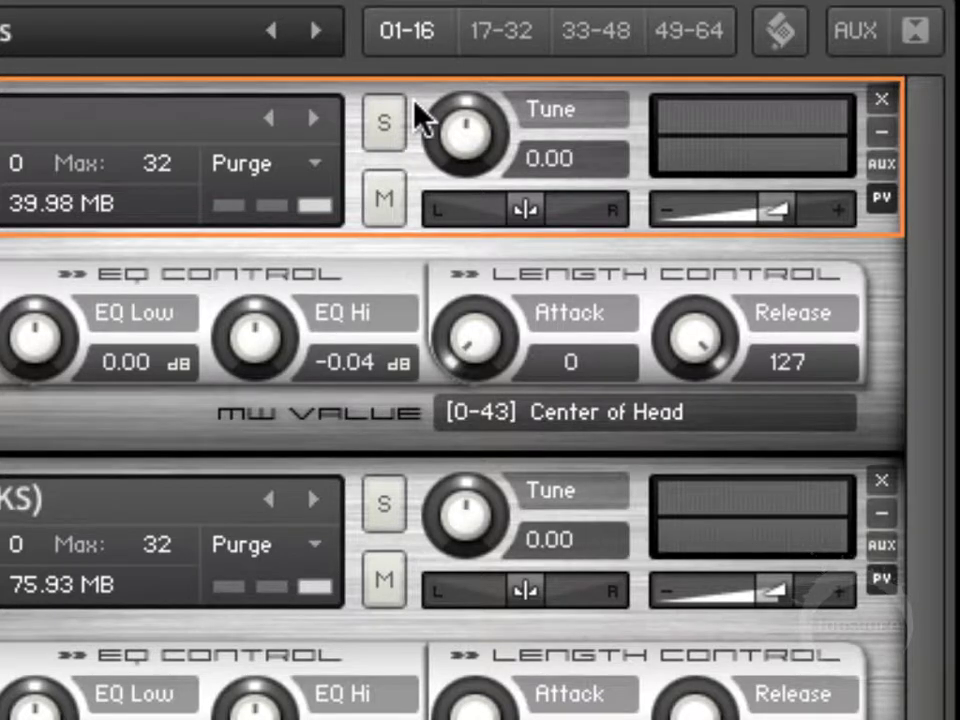
pyautogui.click(488, 337)
pyautogui.moveTo(466, 348); pyautogui.dragTo(489, 150)
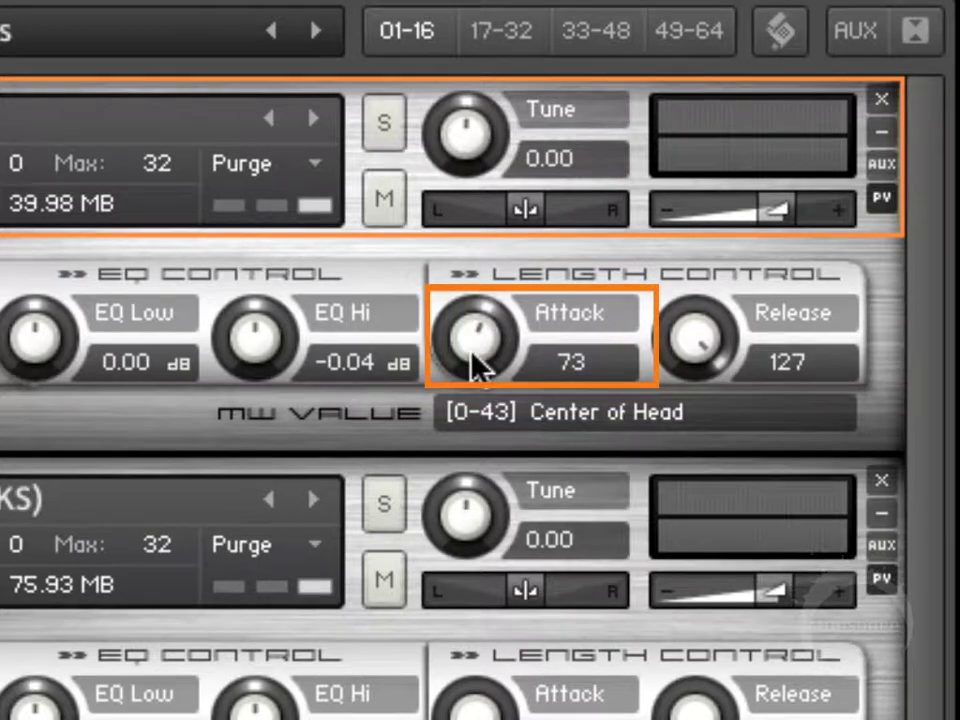
pyautogui.moveTo(476, 365); pyautogui.dragTo(476, 47)
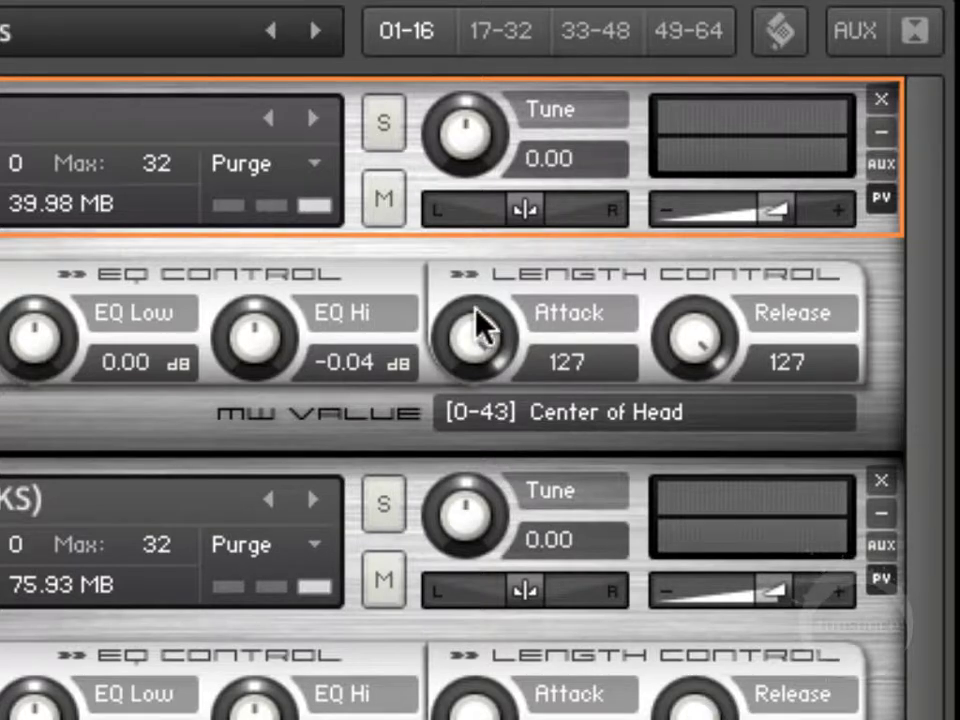
pyautogui.moveTo(476, 330); pyautogui.dragTo(476, 330)
pyautogui.moveTo(478, 350); pyautogui.dragTo(471, 700)
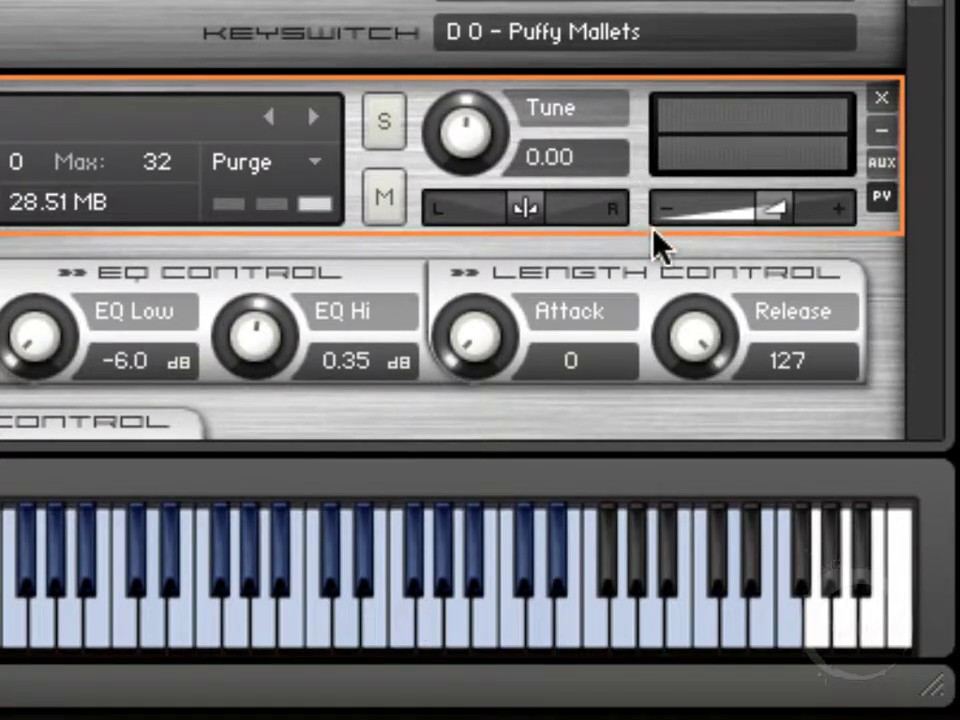
pyautogui.scroll(-4, 655, 243)
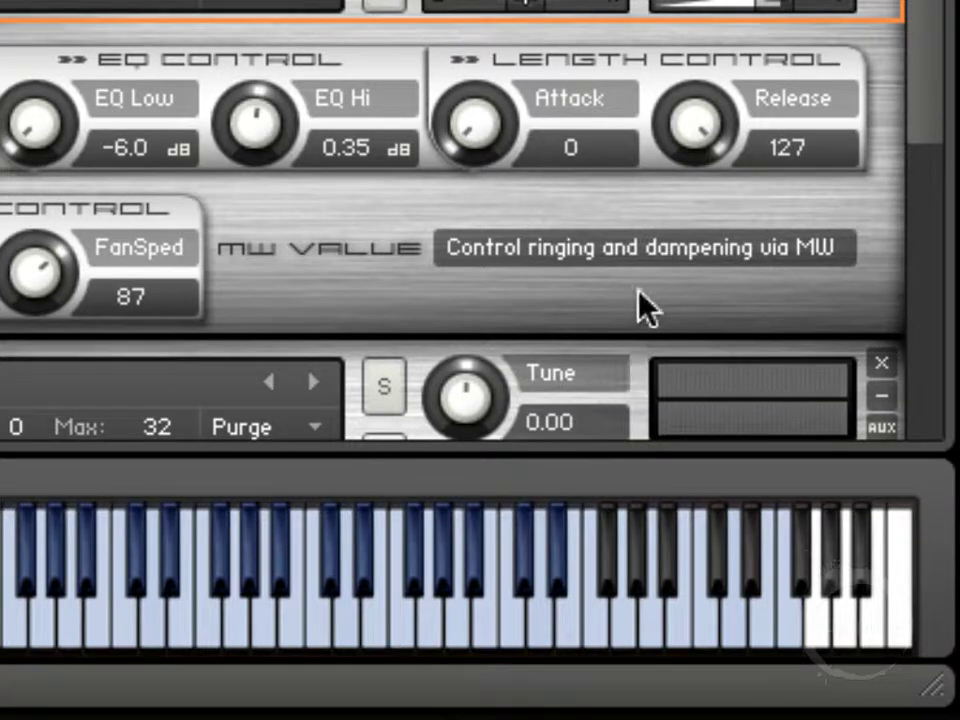
pyautogui.moveTo(693, 118); pyautogui.dragTo(705, 716)
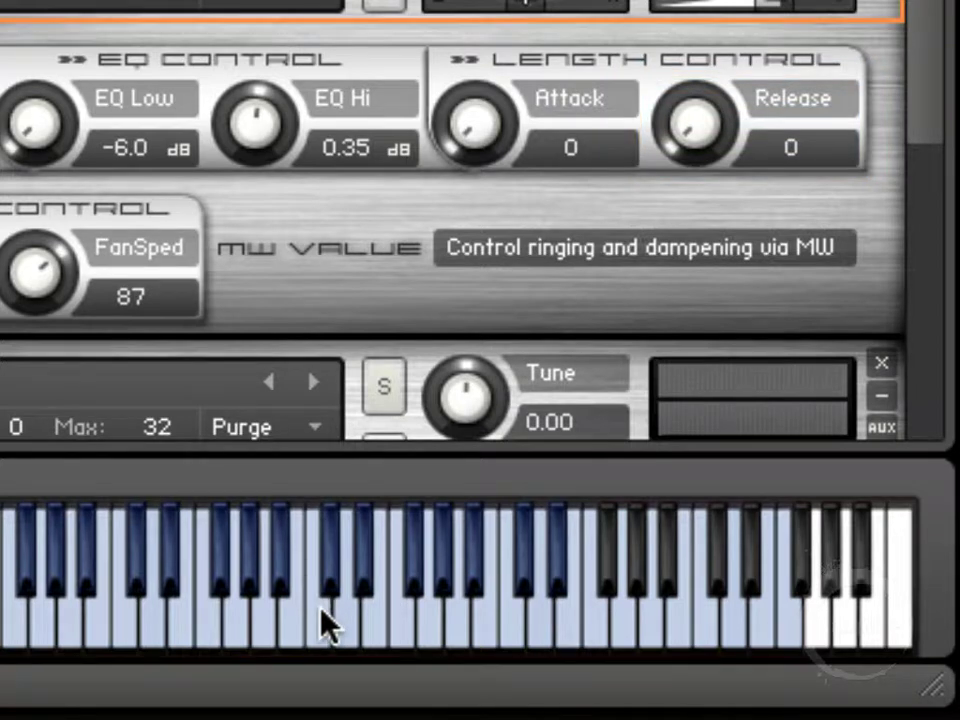
pyautogui.moveTo(707, 146); pyautogui.dragTo(697, 0)
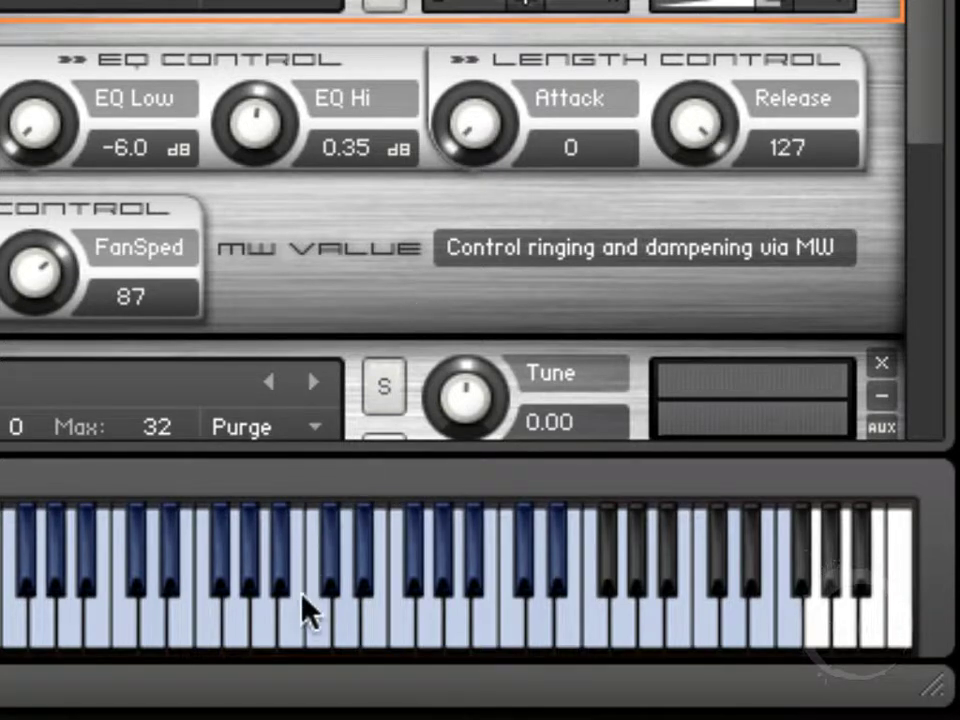
pyautogui.click(314, 630)
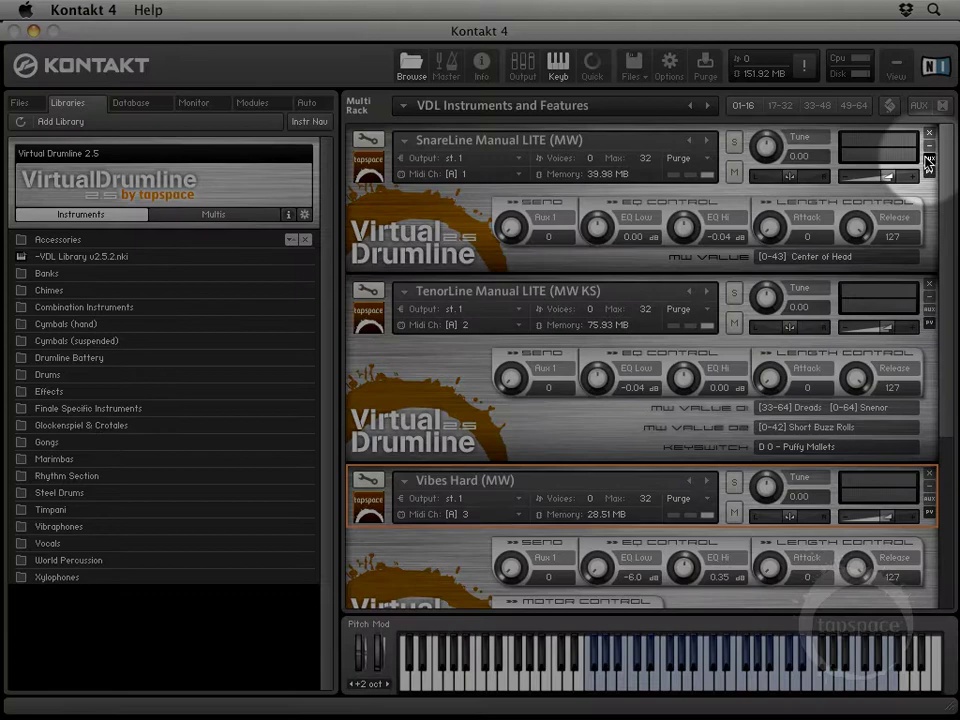
# Reveal the aux sends for SnareLine and TenorLine and bring up the outputs mixer
pyautogui.click(929, 158)
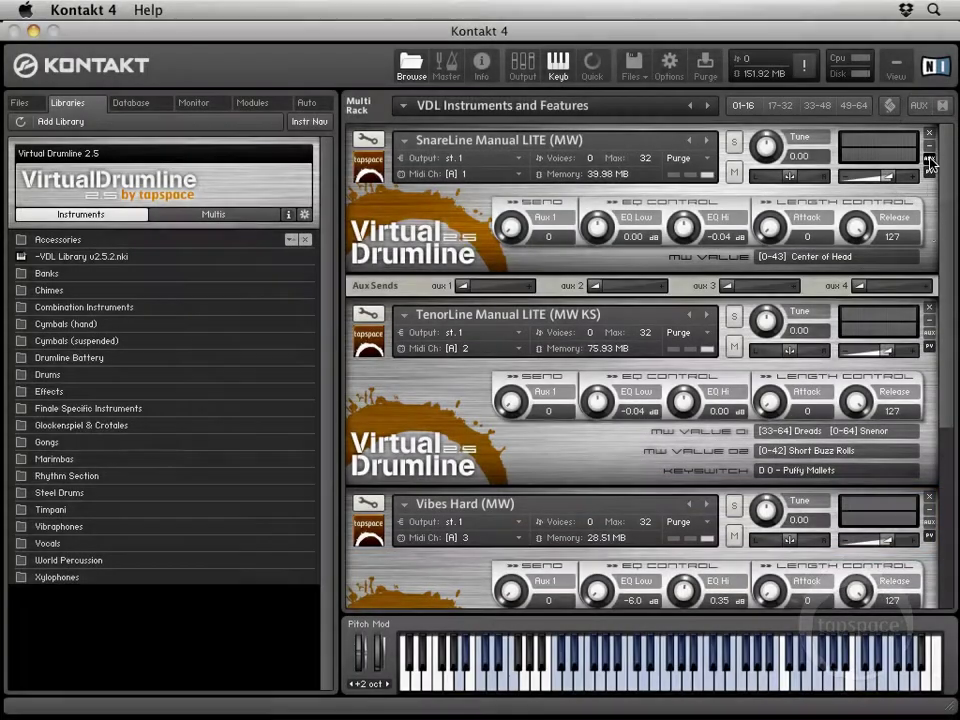
pyautogui.click(929, 333)
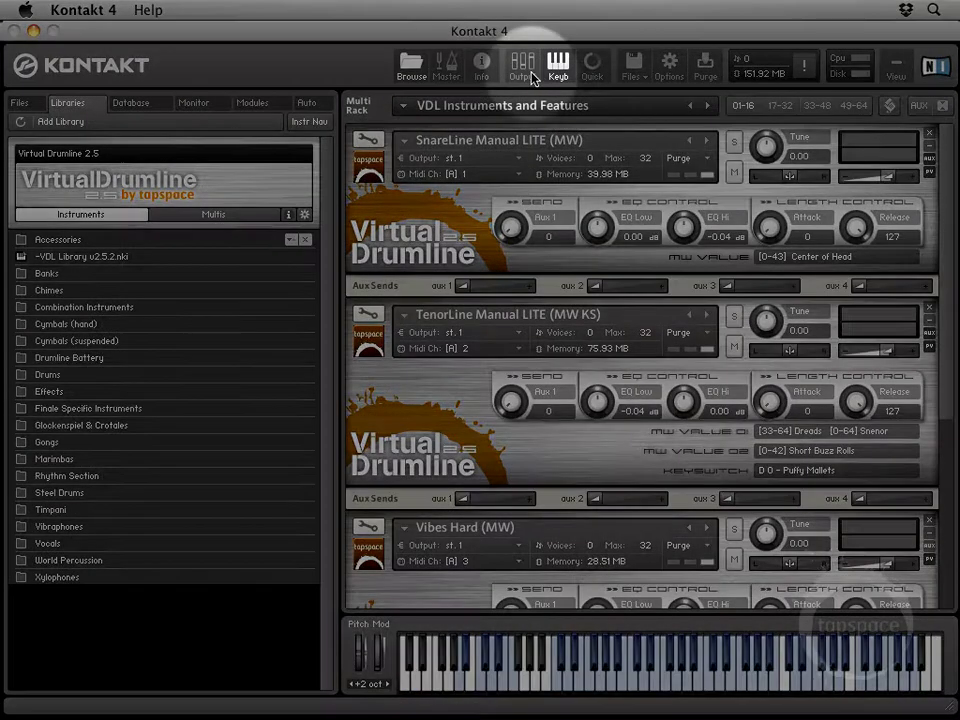
pyautogui.click(521, 72)
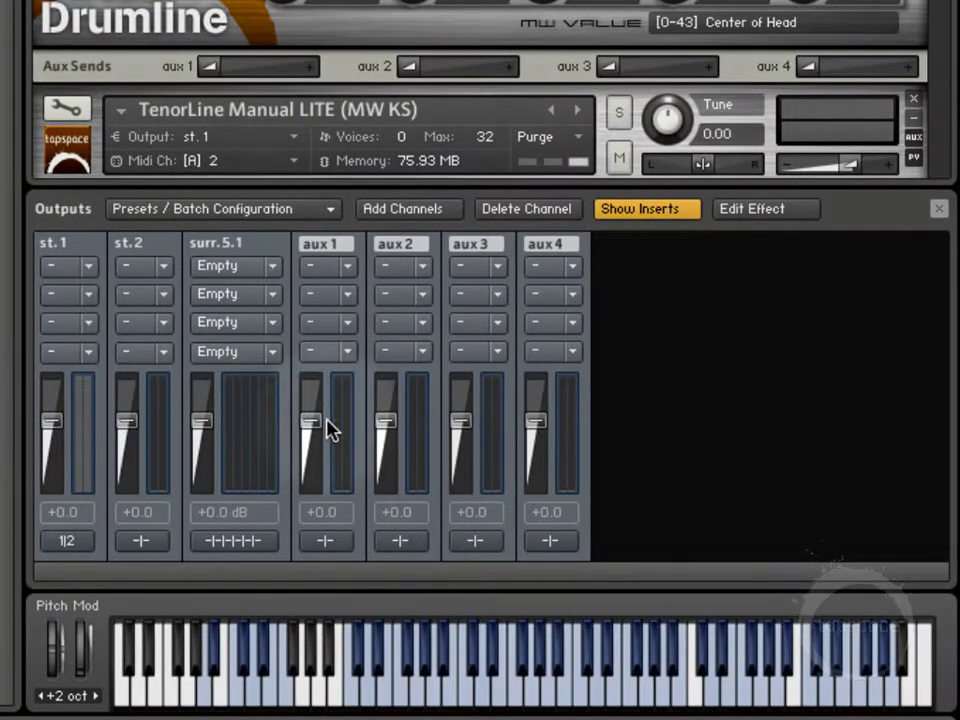
# Put a Reverb insert in aux 1's first slot, leaving its channel level unchanged
pyautogui.click(311, 421)
pyautogui.moveTo(312, 423)
pyautogui.mouseDown()
pyautogui.moveTo(313, 476)
pyautogui.moveTo(314, 423)
pyautogui.mouseUp()
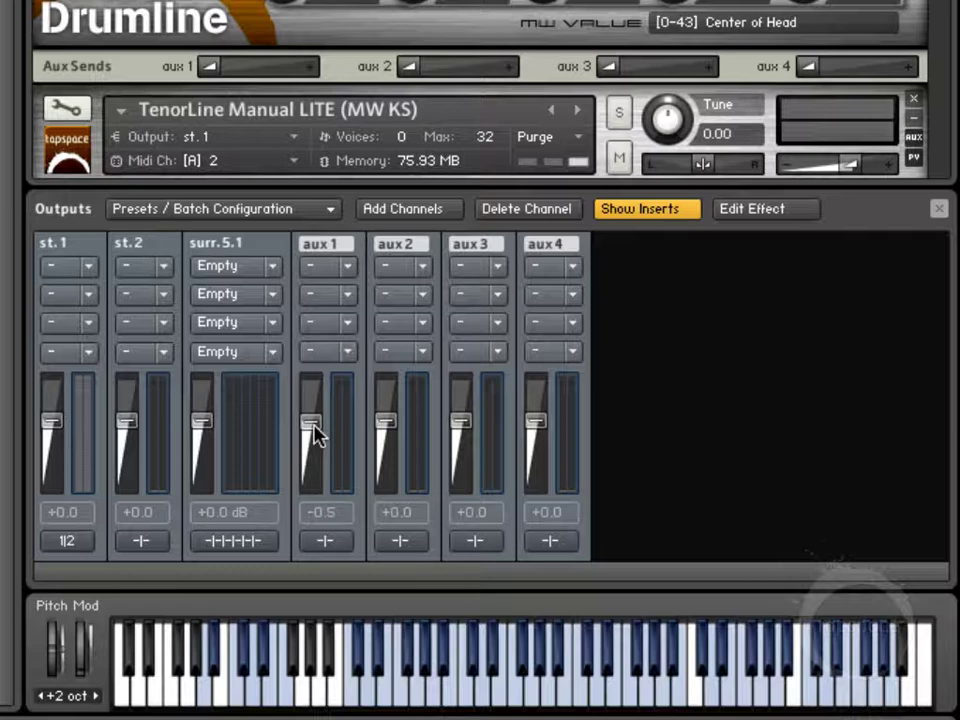
pyautogui.click(349, 267)
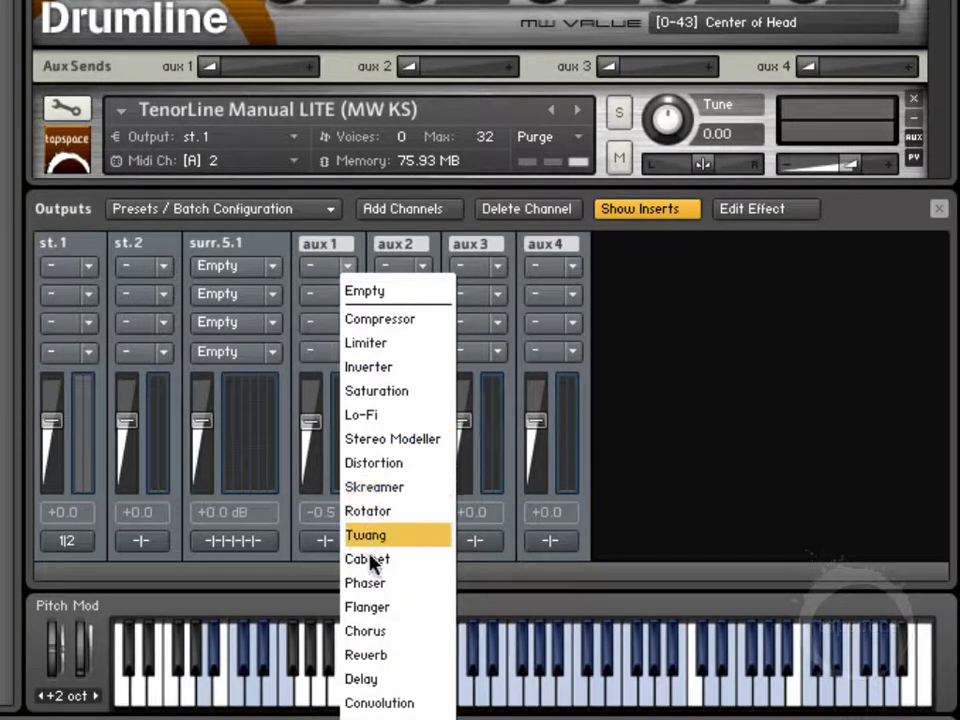
pyautogui.click(374, 657)
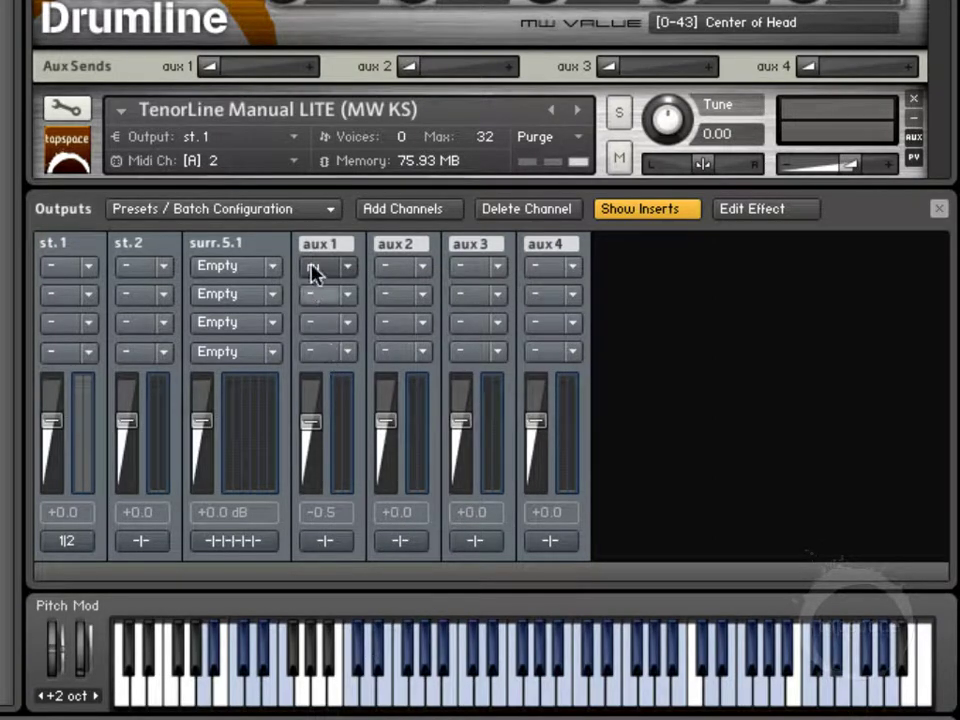
# Route aux 1's channel 01 to 1 - Output L and channel 02 to 2 - Output R
pyautogui.click(327, 543)
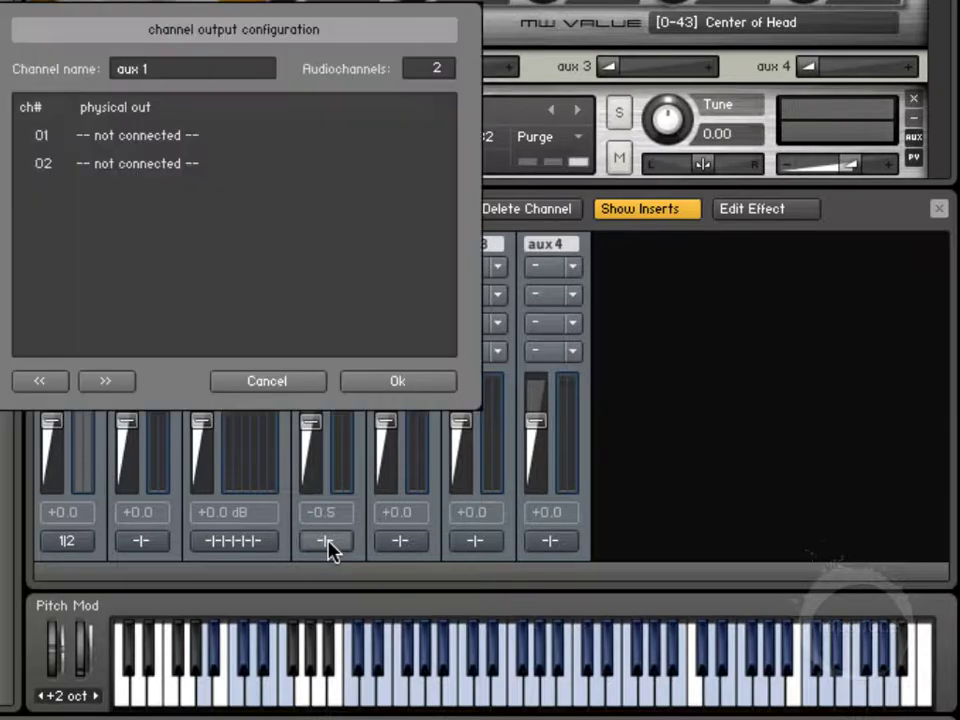
pyautogui.click(128, 148)
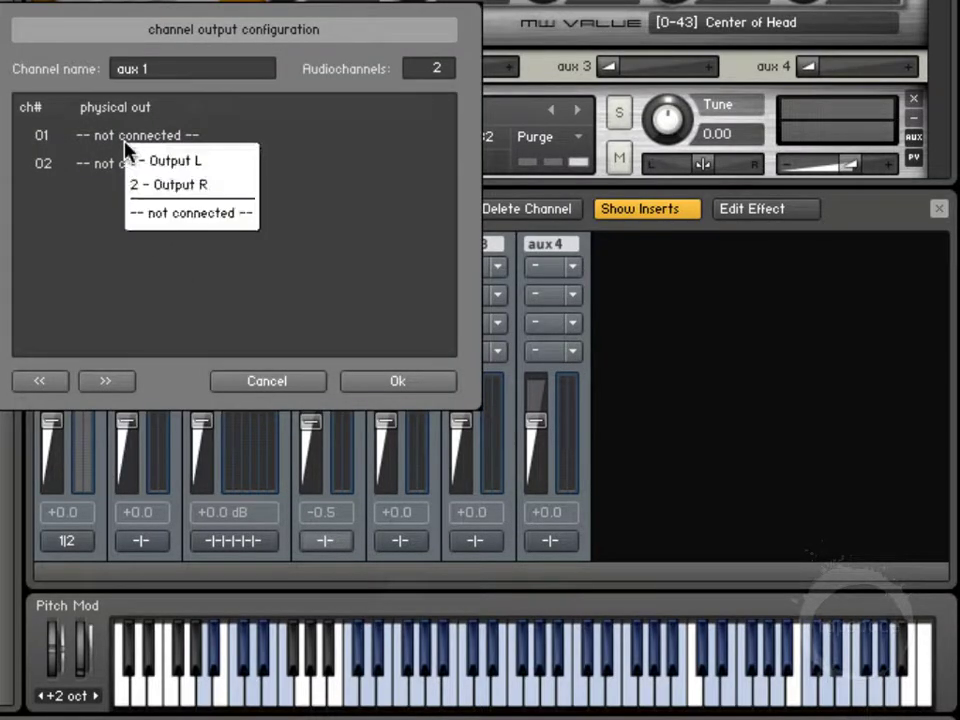
pyautogui.click(186, 163)
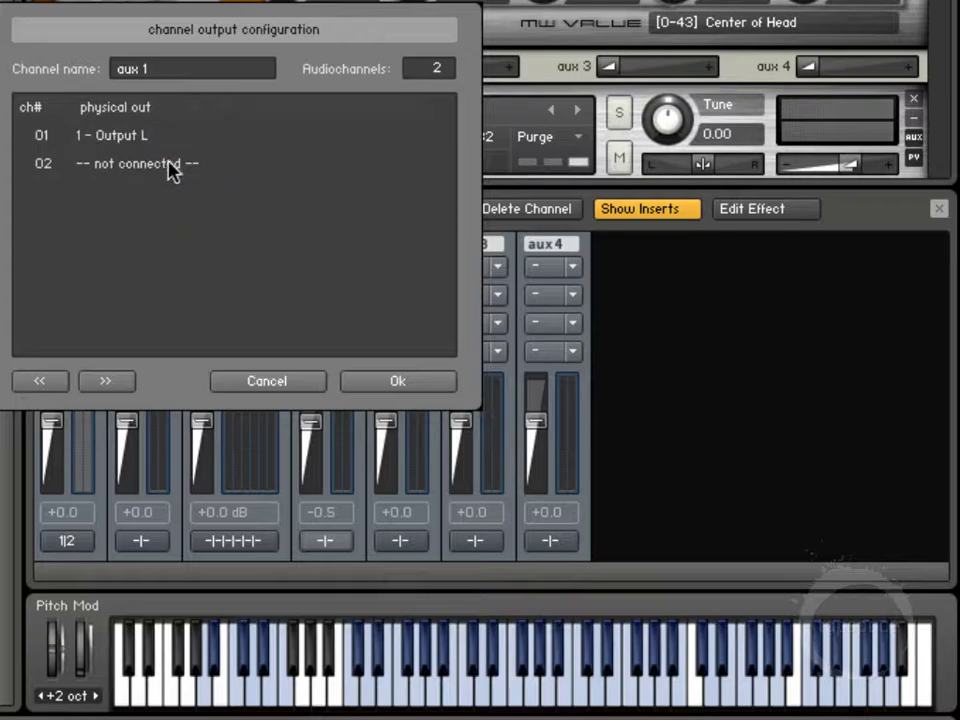
pyautogui.click(165, 166)
pyautogui.click(198, 204)
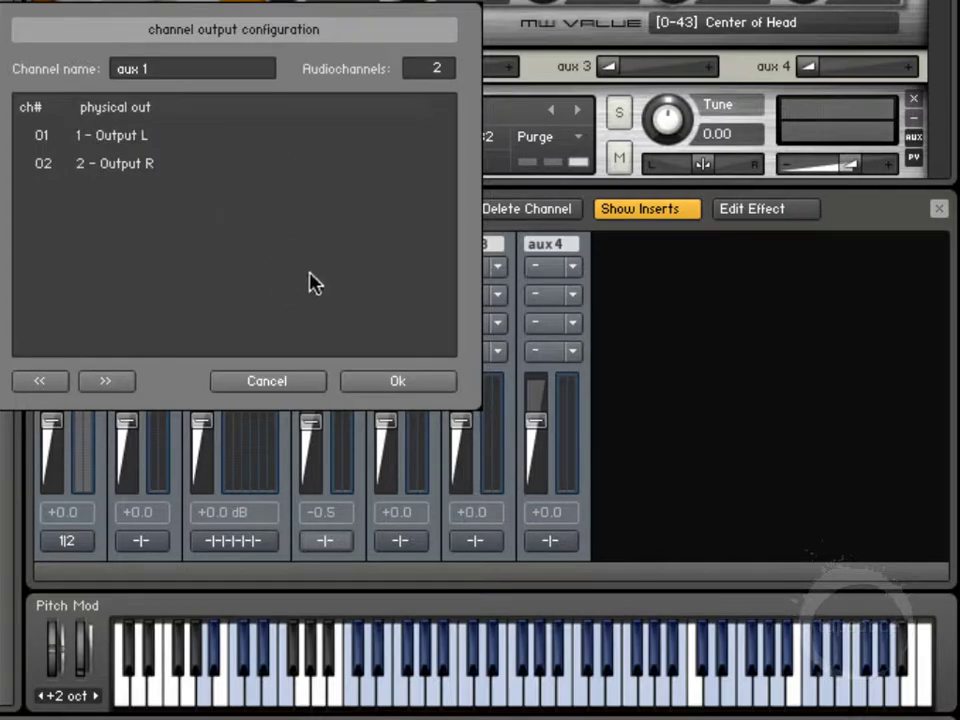
pyautogui.click(388, 381)
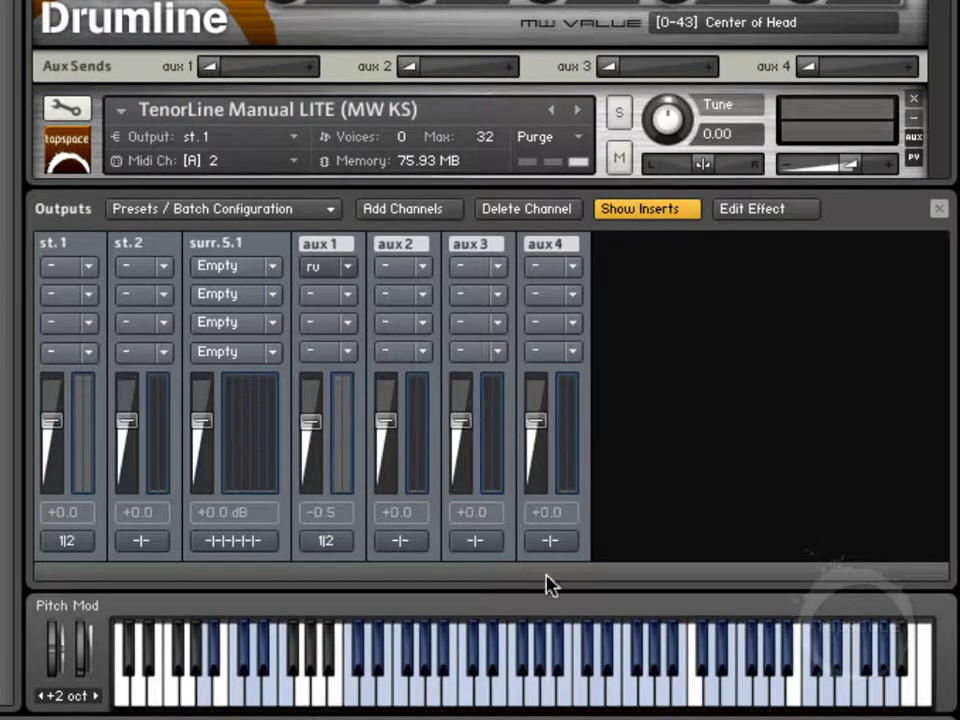
# Raise the drum instrument's aux 1 send almost to full, auditioning notes before and after
pyautogui.click(658, 658)
pyautogui.click(658, 658)
pyautogui.moveTo(212, 68); pyautogui.dragTo(348, 83)
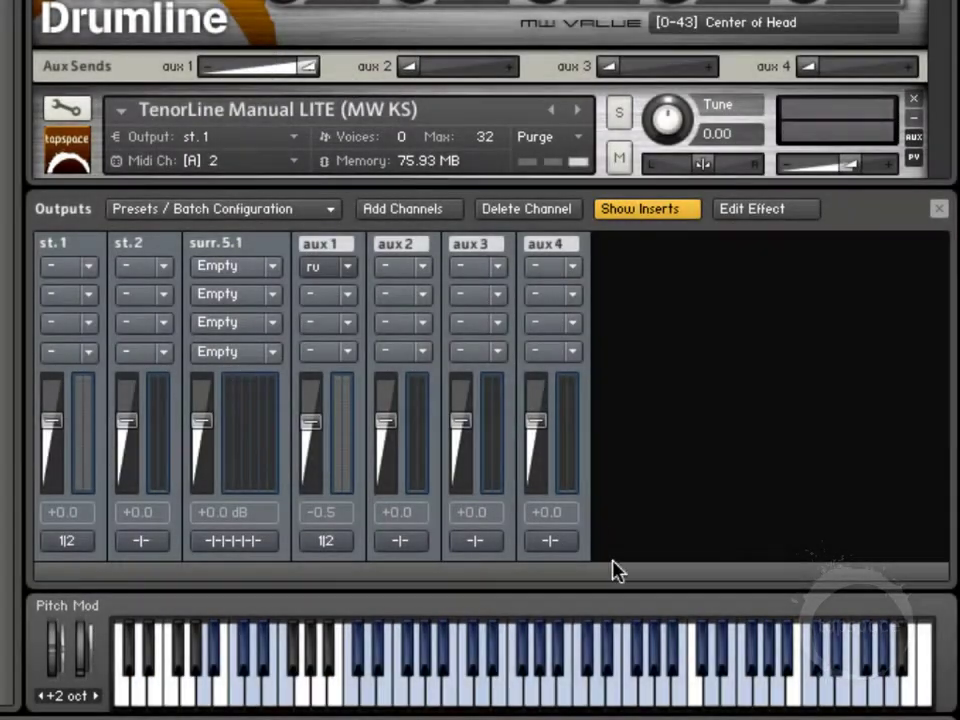
pyautogui.click(656, 653)
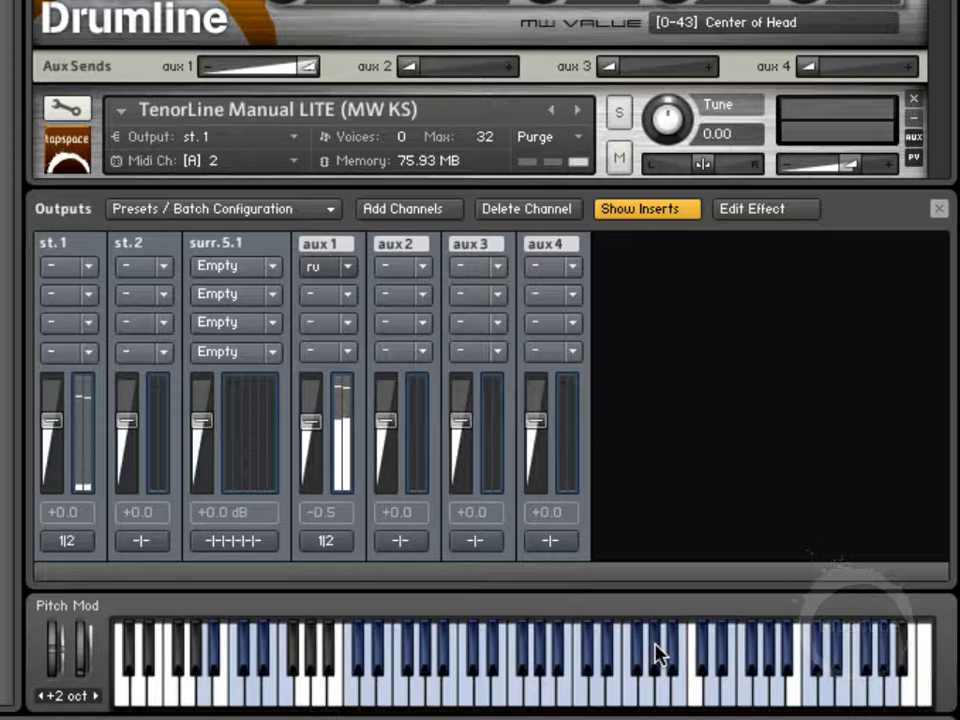
# Select TenorLine Manual LITE and audition several drum notes through the aux 1 send
pyautogui.click(637, 98)
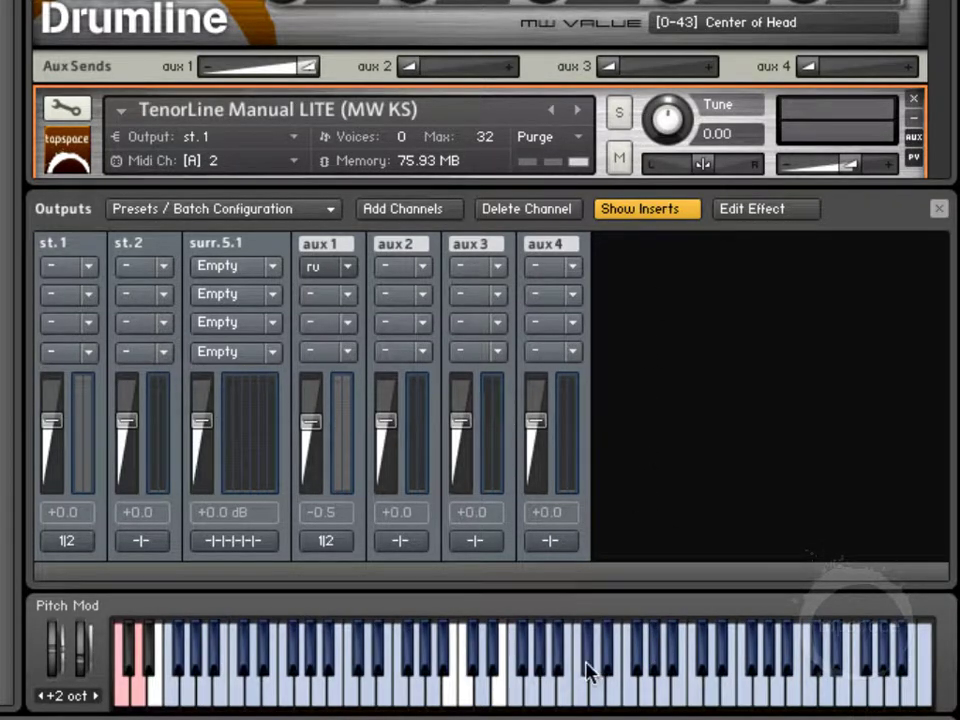
pyautogui.click(525, 654)
pyautogui.click(514, 683)
pyautogui.click(514, 683)
pyautogui.click(561, 664)
pyautogui.click(561, 664)
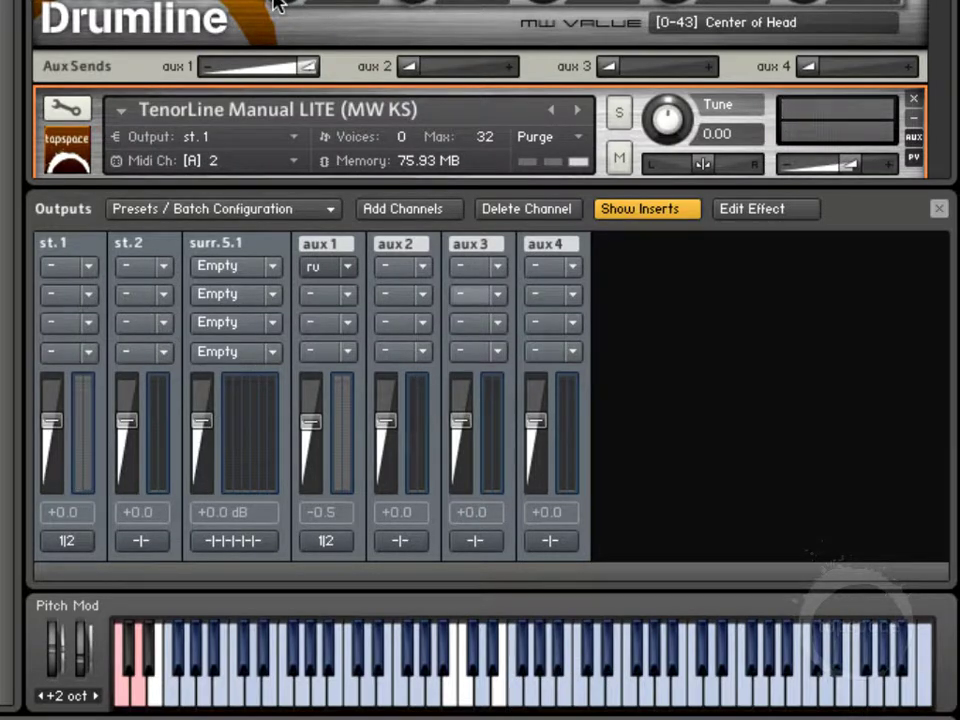
# Raise Vibes Hard's aux 2 send to full and add a Distortion insert in aux 2's first slot
pyautogui.scroll(-2, 275, 5)
pyautogui.scroll(-8, 275, 5)
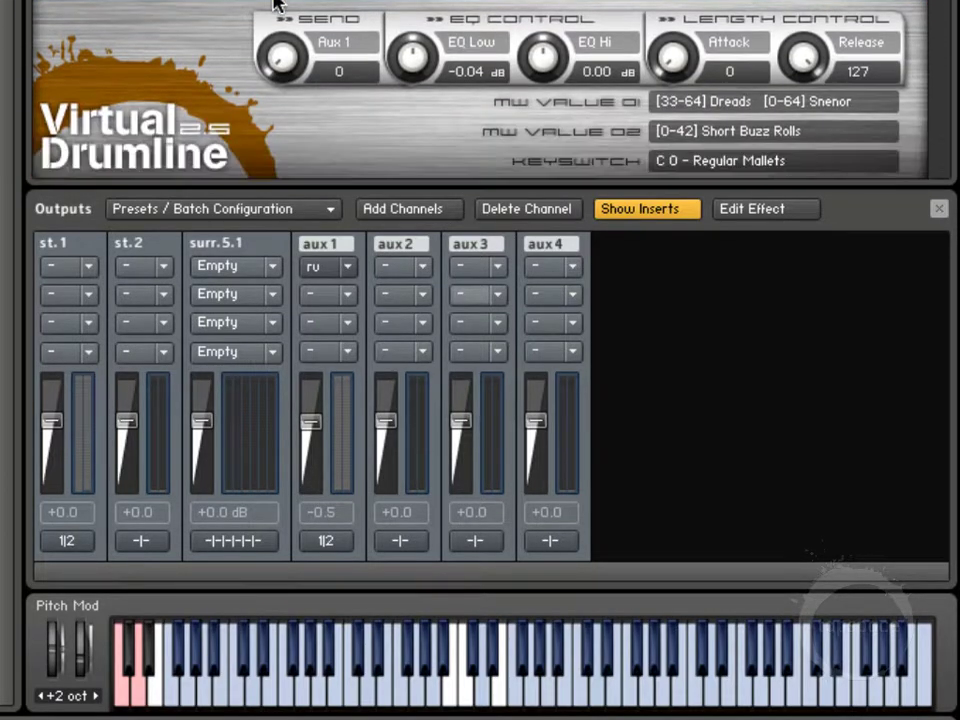
pyautogui.scroll(-2, 275, 5)
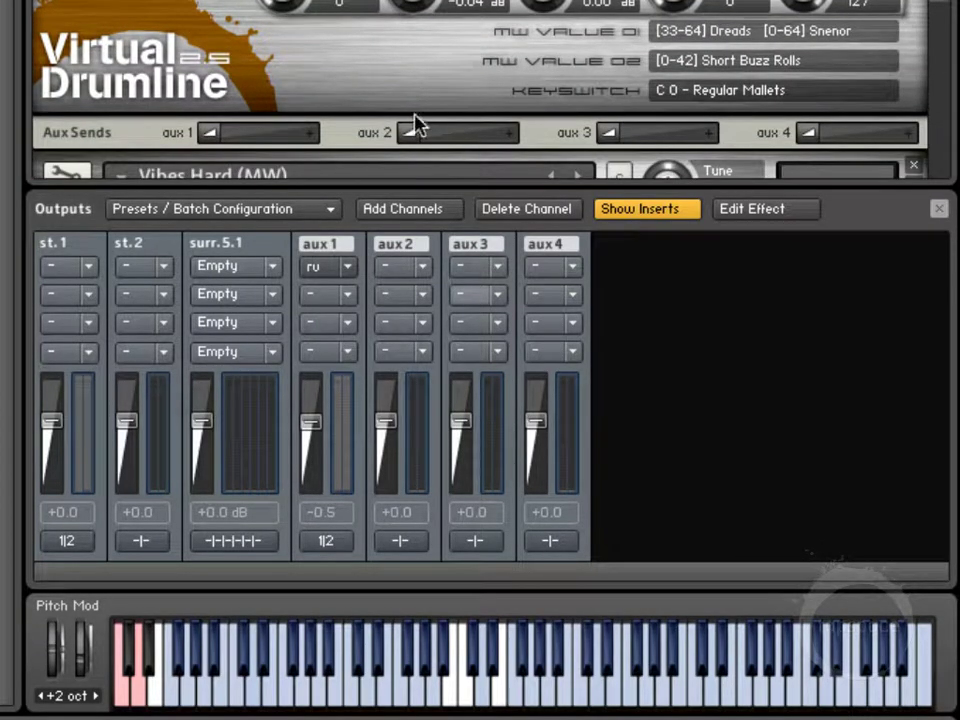
pyautogui.moveTo(414, 135); pyautogui.dragTo(540, 133)
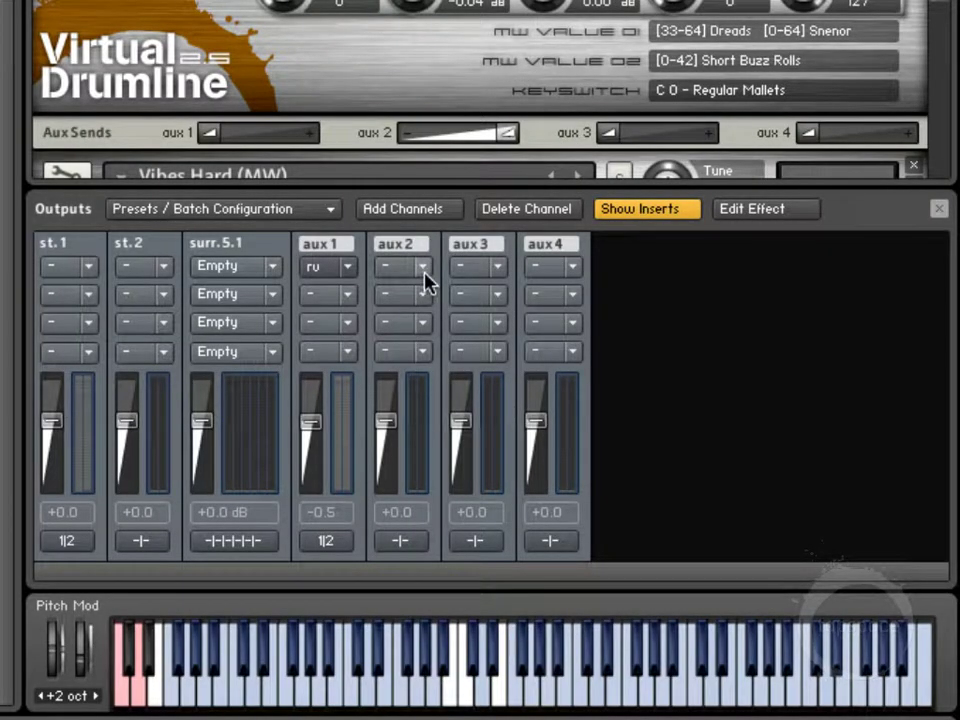
pyautogui.click(424, 272)
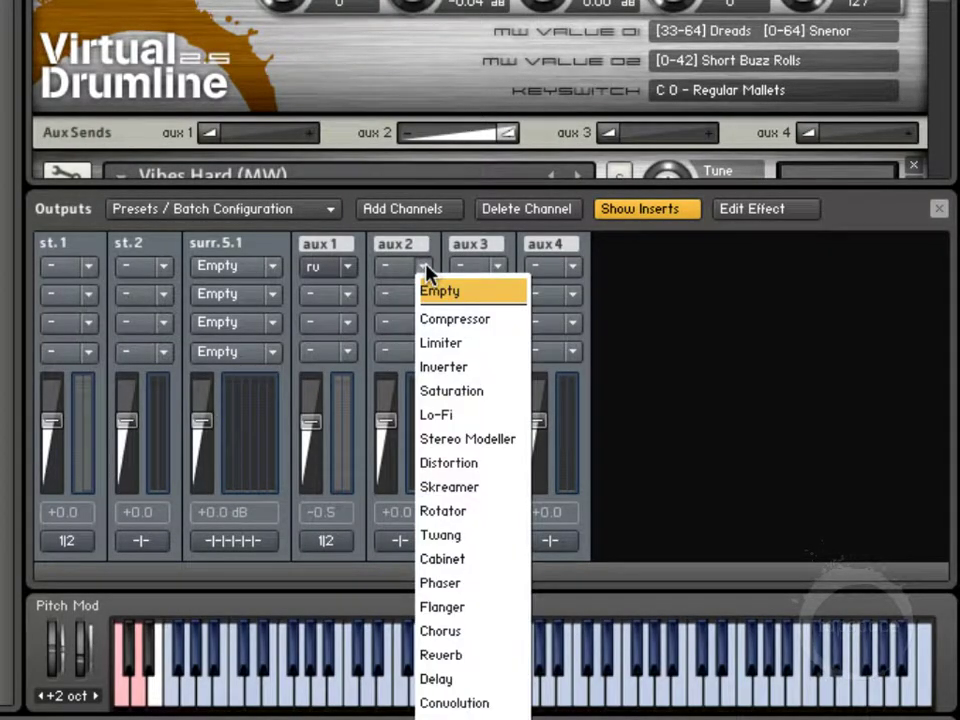
pyautogui.click(455, 465)
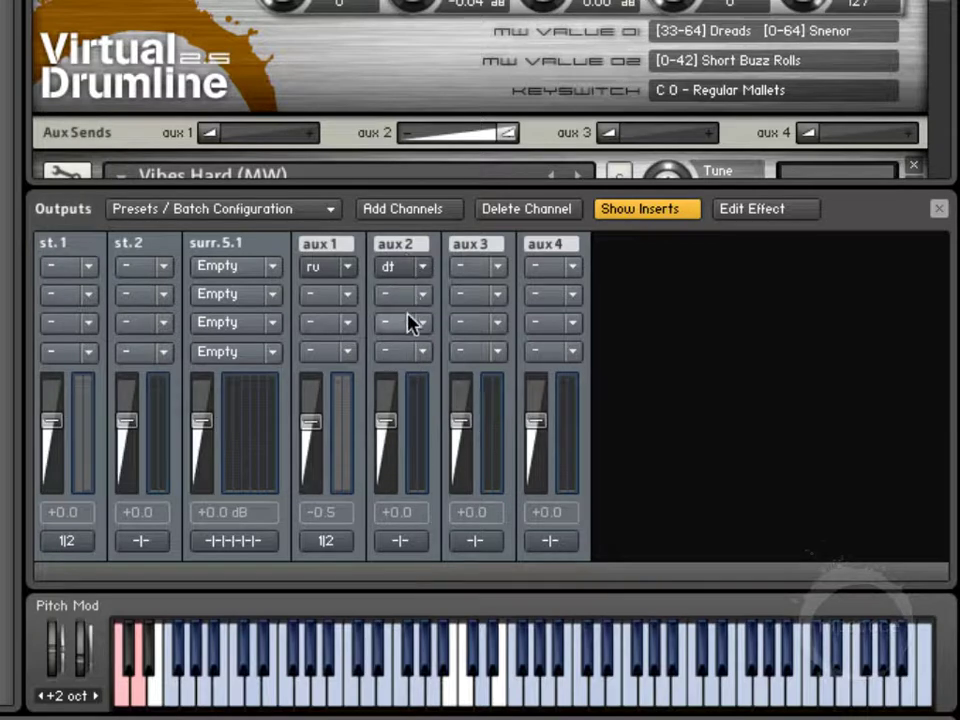
# Route aux 2's channel 01 to Output L and channel 02 to Output R
pyautogui.click(521, 659)
pyautogui.click(396, 542)
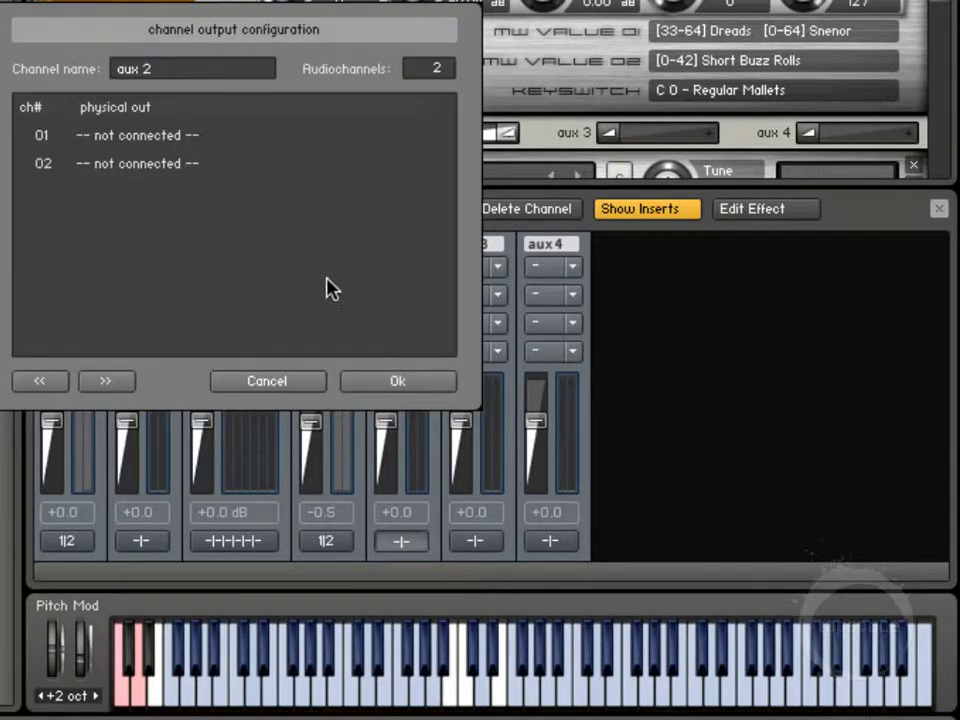
pyautogui.click(146, 138)
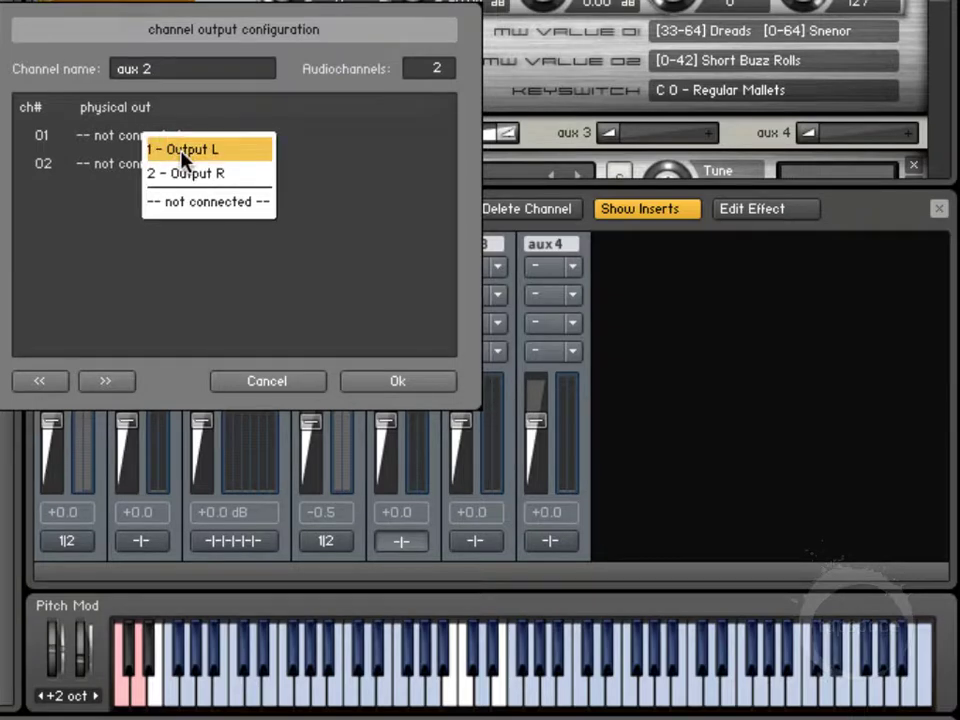
pyautogui.click(183, 150)
pyautogui.click(160, 164)
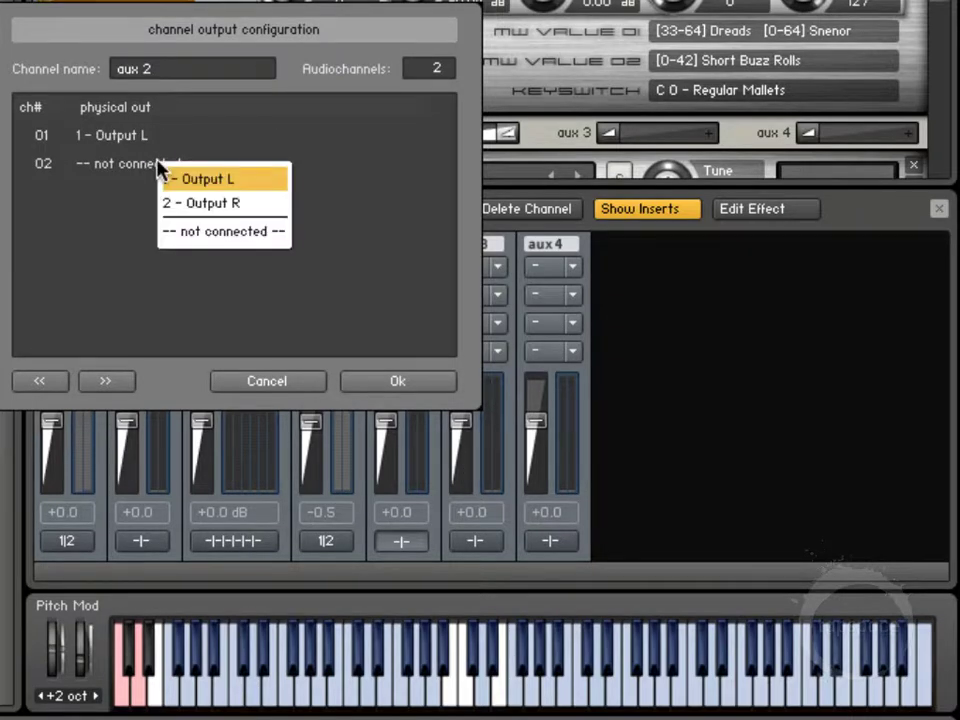
pyautogui.click(213, 205)
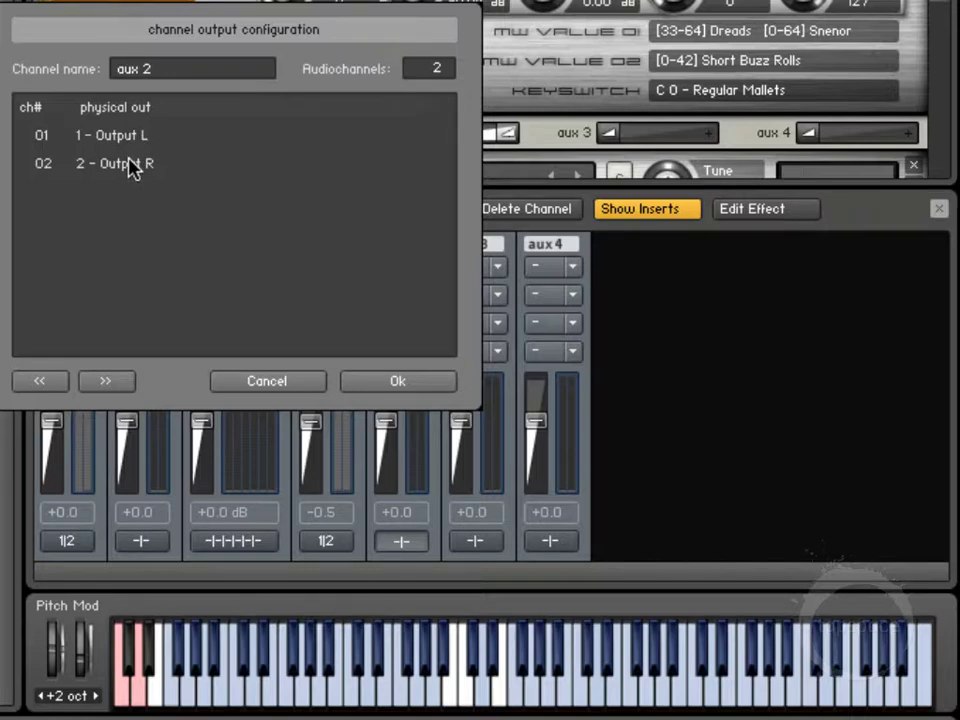
# Disconnect channel 02 so aux 2 outputs left only, then audition a note
pyautogui.click(133, 163)
pyautogui.click(218, 229)
pyautogui.click(362, 376)
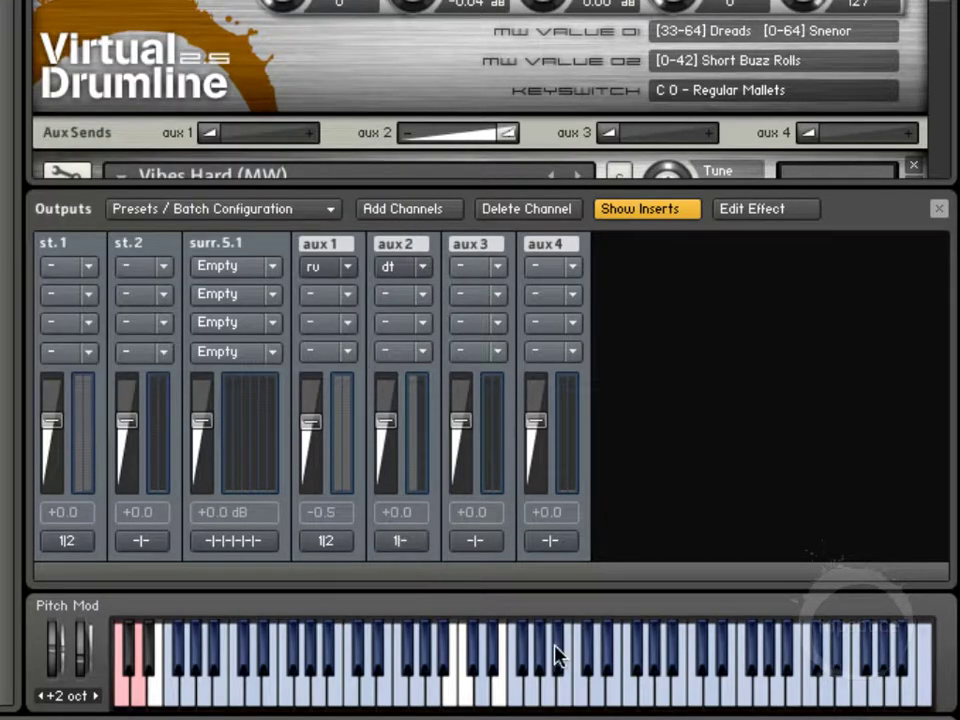
pyautogui.click(524, 657)
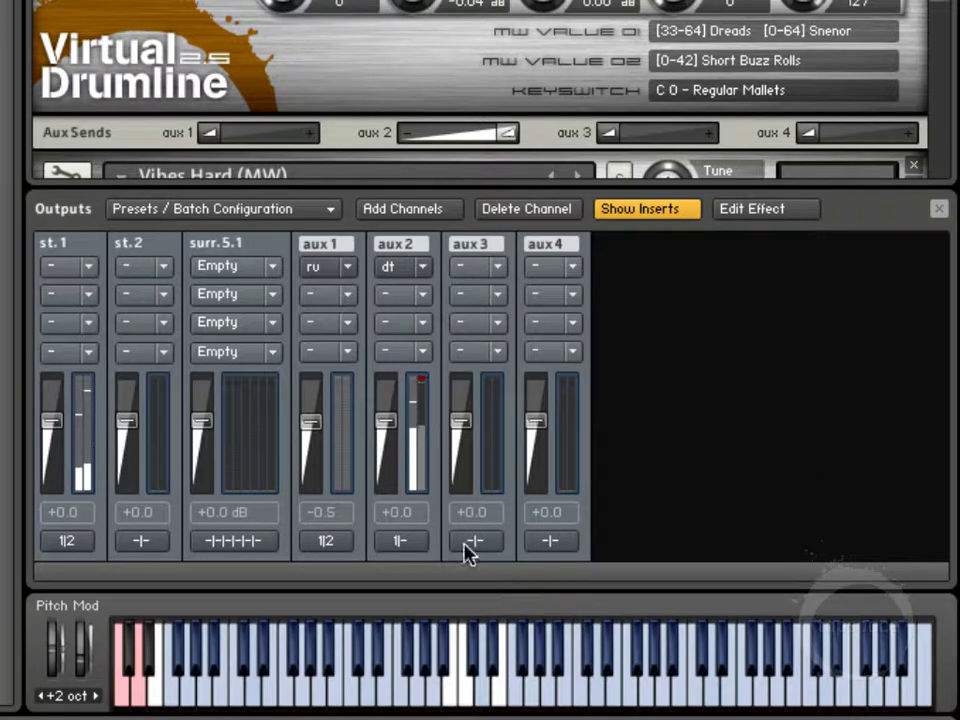
# Reconnect aux 2's channel 02 to 2 - Output R, restoring 1|2 stereo routing
pyautogui.click(398, 541)
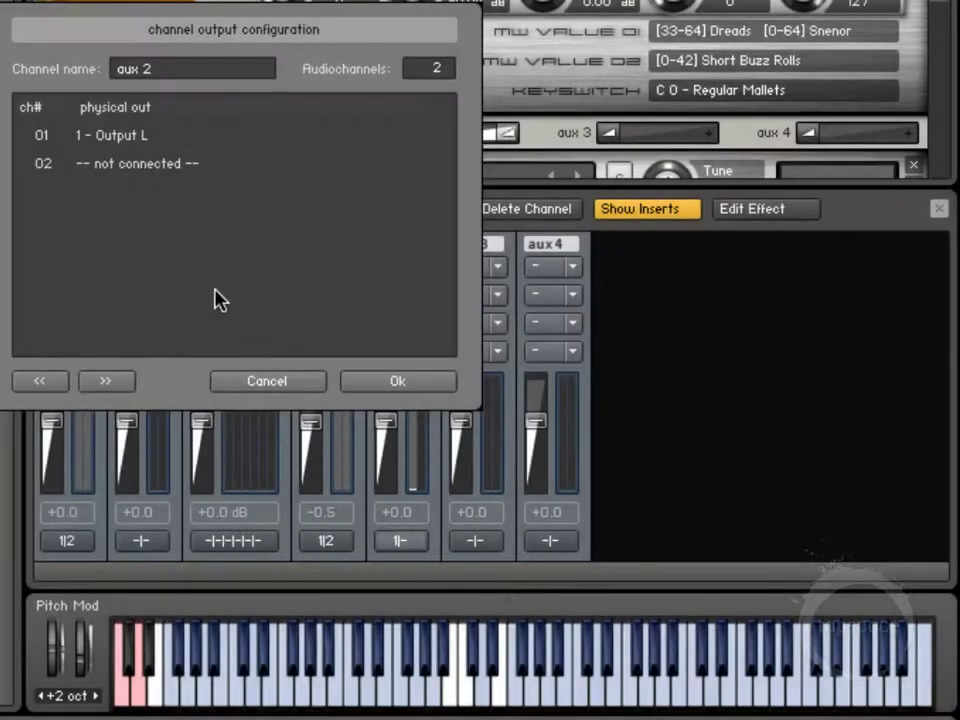
pyautogui.click(131, 163)
pyautogui.click(178, 198)
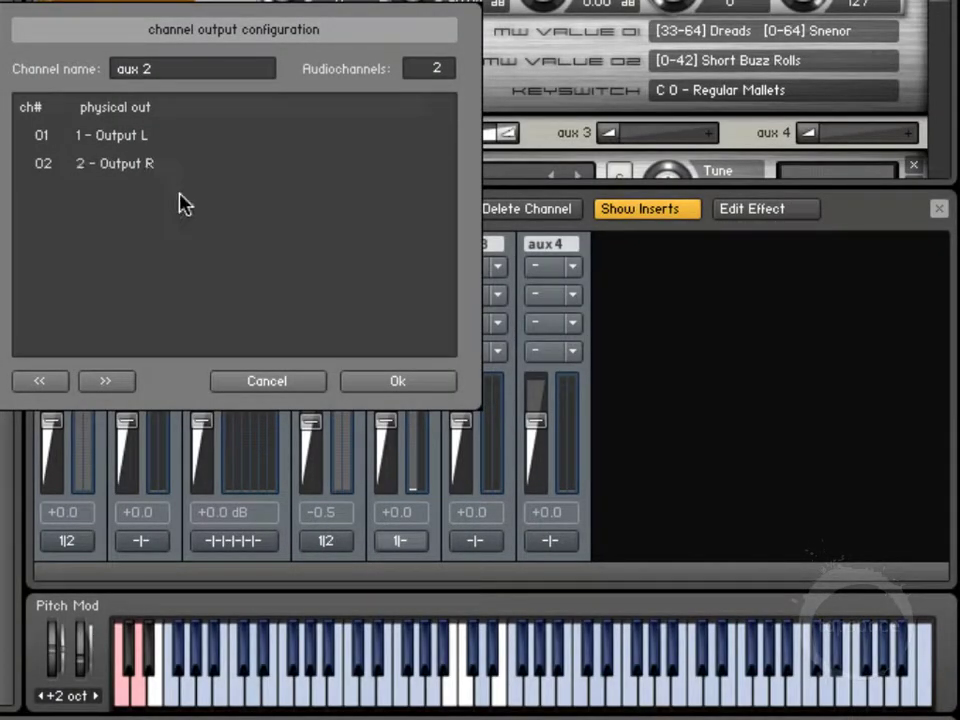
pyautogui.click(397, 383)
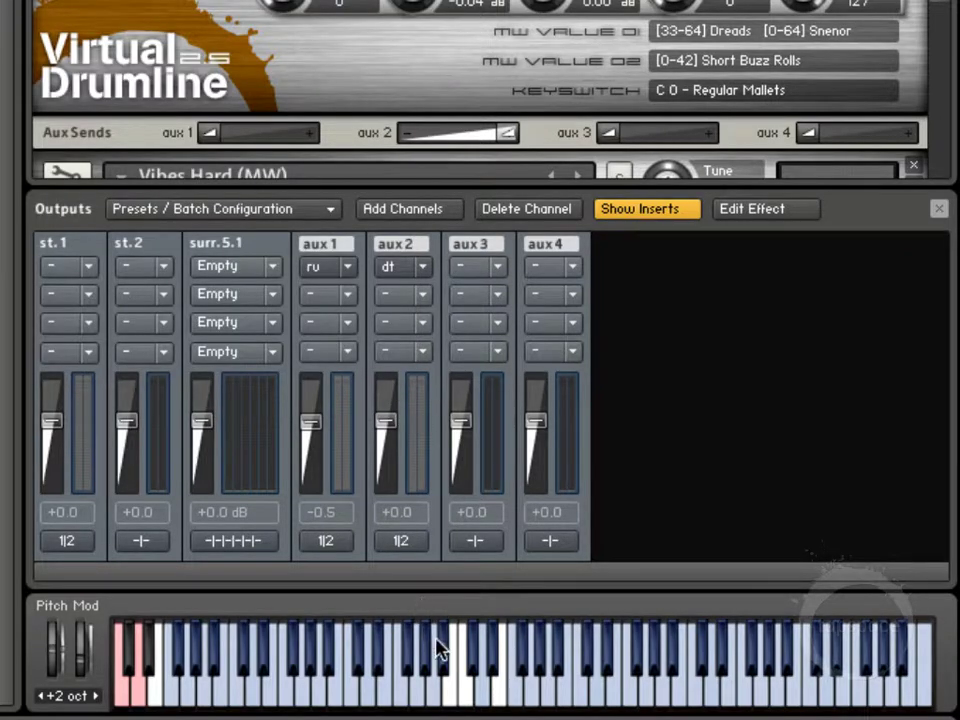
# Audition notes while lowering the aux 2 send, then raise it back to just under full
pyautogui.click(524, 666)
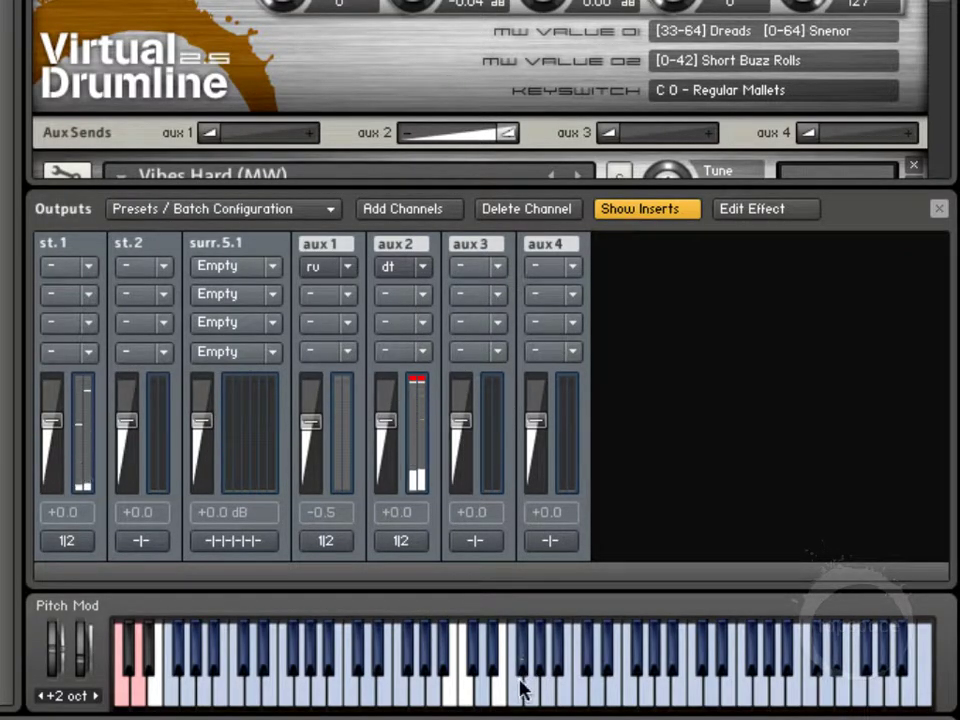
pyautogui.click(520, 689)
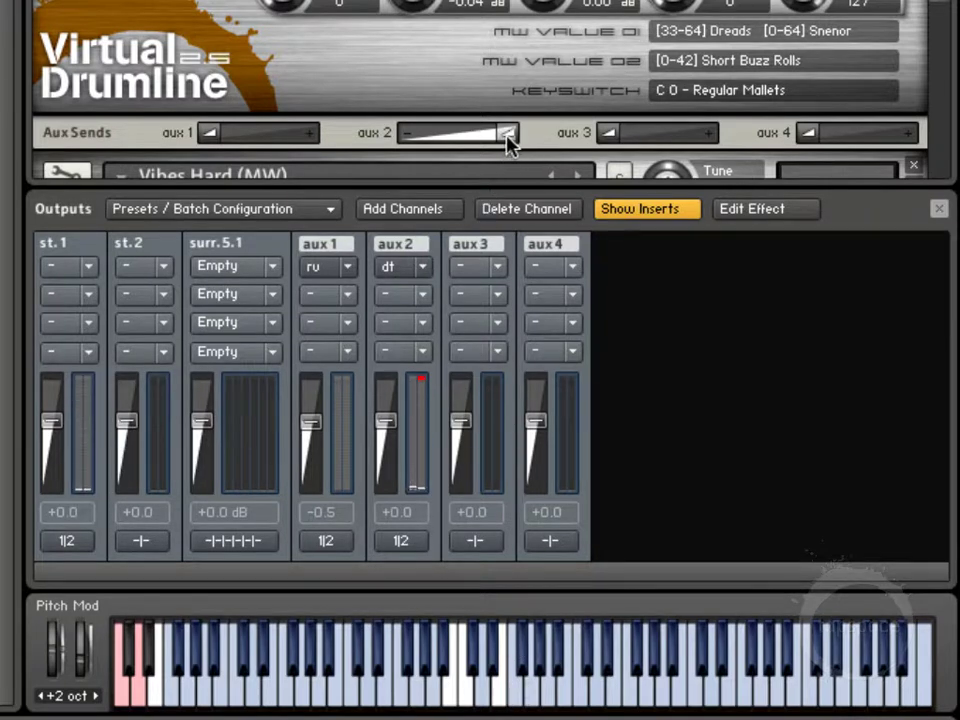
pyautogui.moveTo(514, 143); pyautogui.dragTo(469, 136)
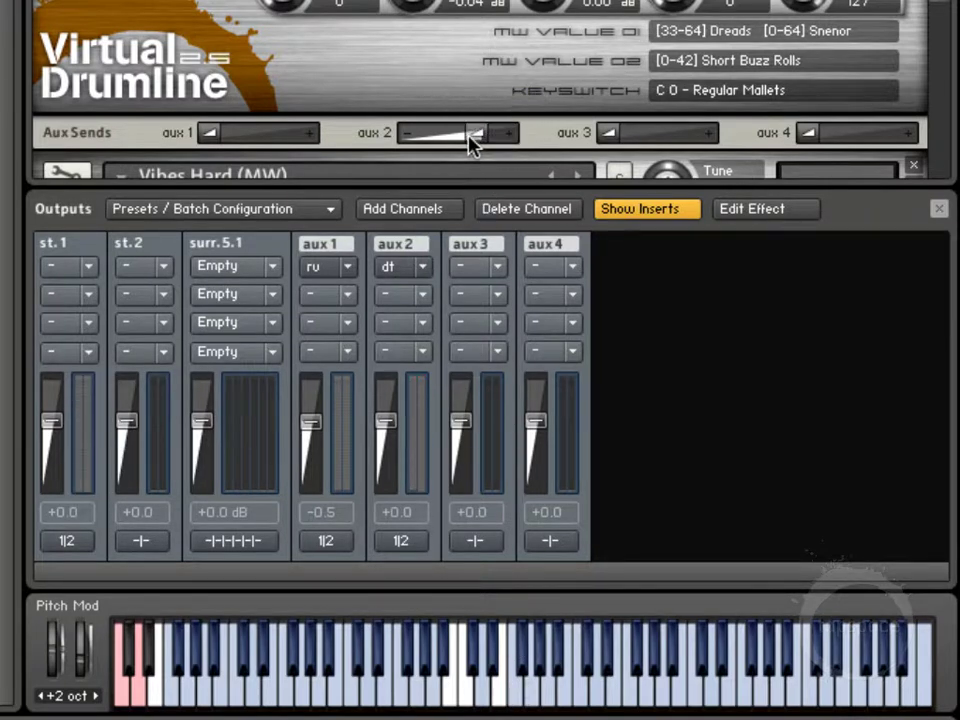
pyautogui.click(525, 658)
pyautogui.moveTo(482, 139); pyautogui.dragTo(497, 143)
pyautogui.click(527, 652)
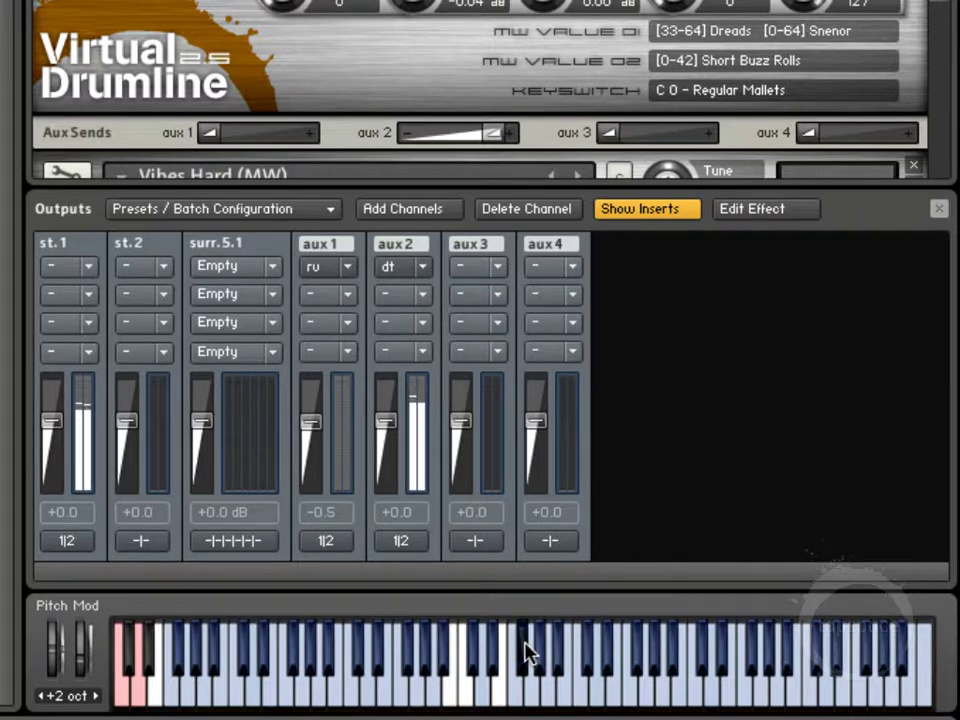
pyautogui.click(510, 689)
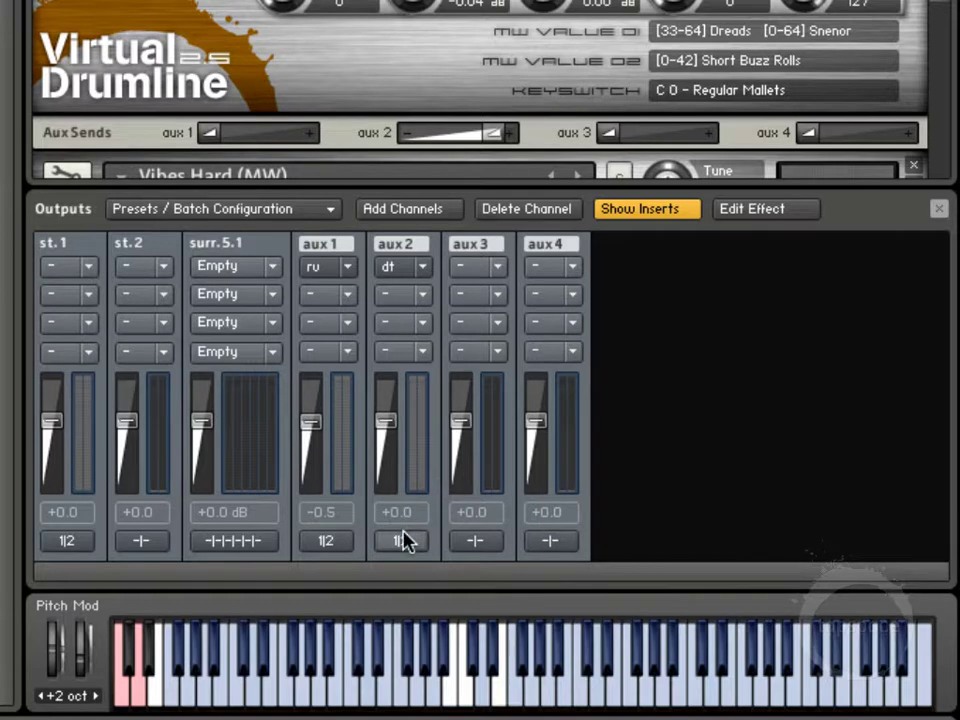
# Close the Outputs panel so the rack shows Vibes Hard (MW) and Tambourine Orchestral
pyautogui.click(939, 209)
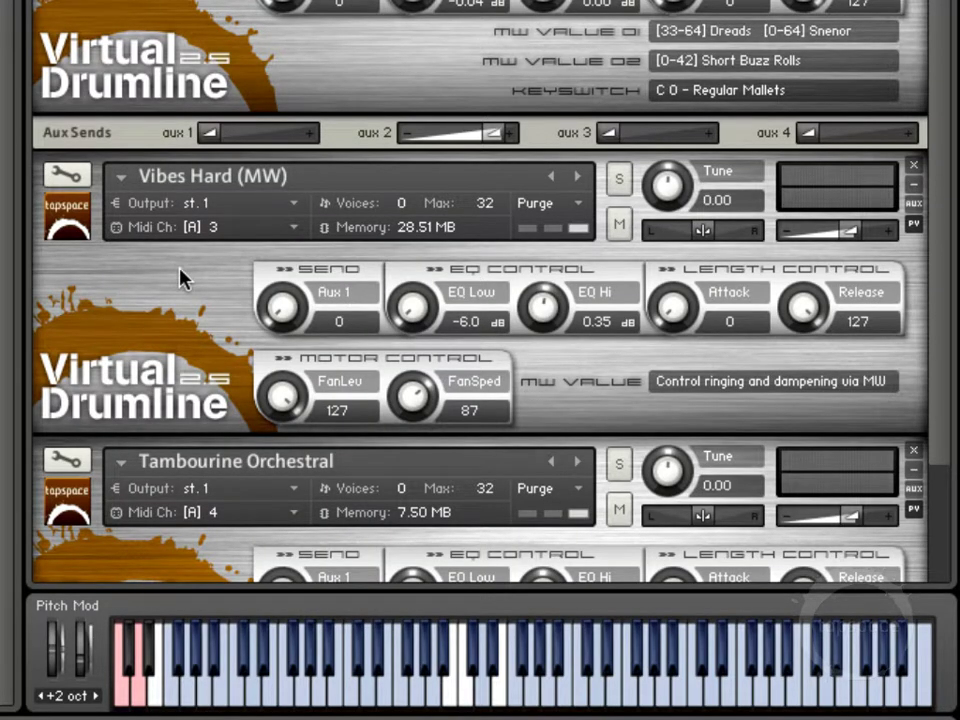